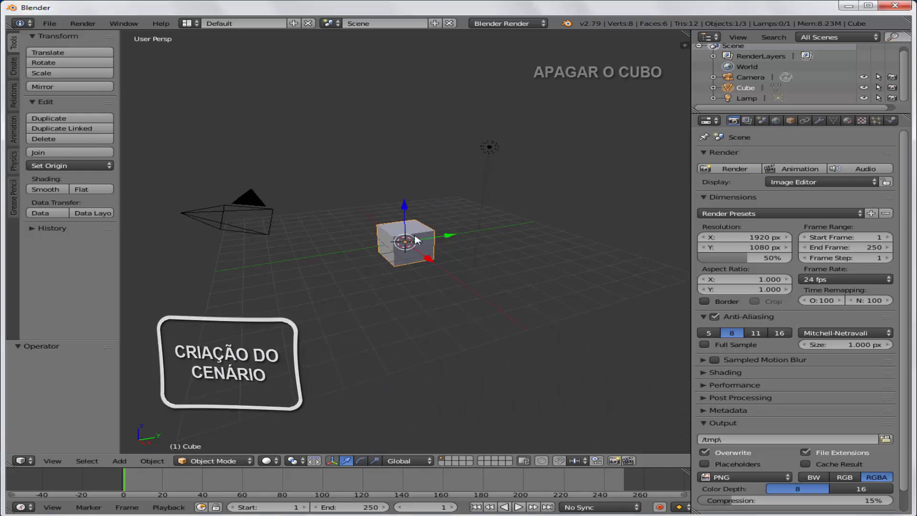
- Delete the default cube from the scene
key("x")
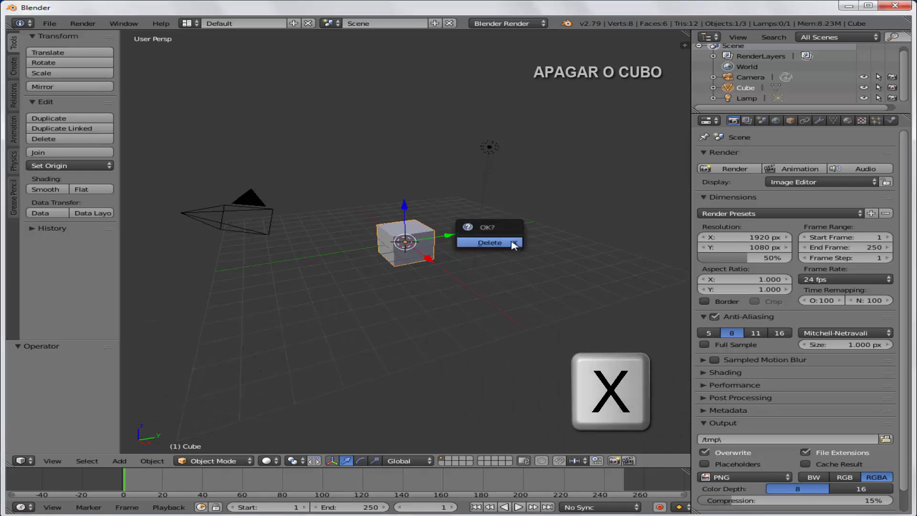
left_click(512, 243)
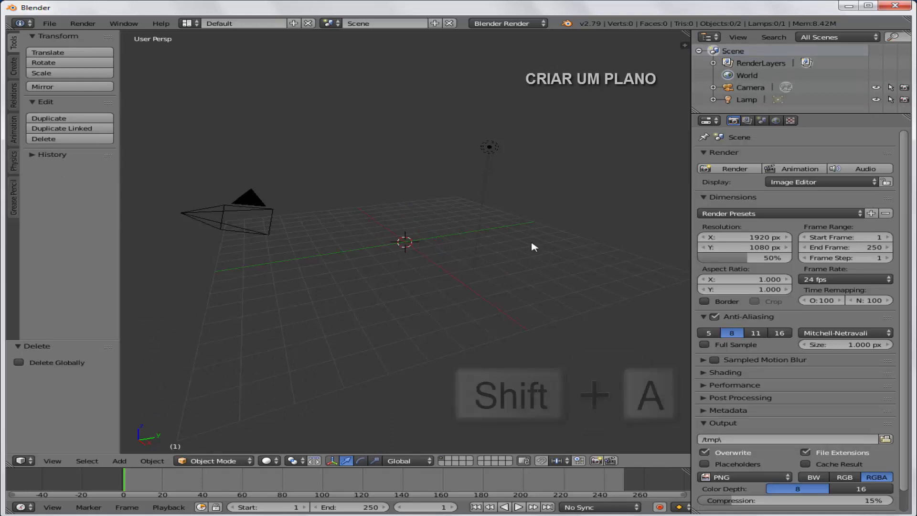
- Add a mesh plane at the scene's origin and scale it up uniformly by a factor of about 7.95
key("shift+a")
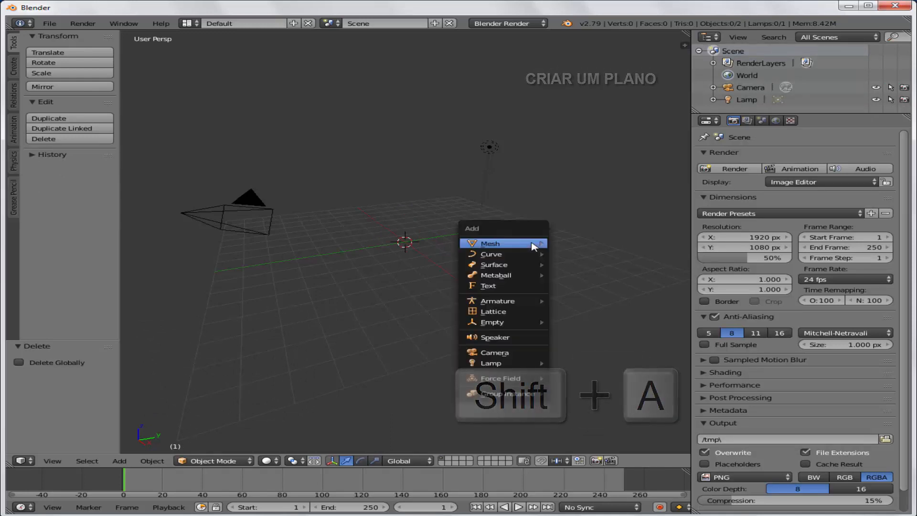
mouse_move(533, 244)
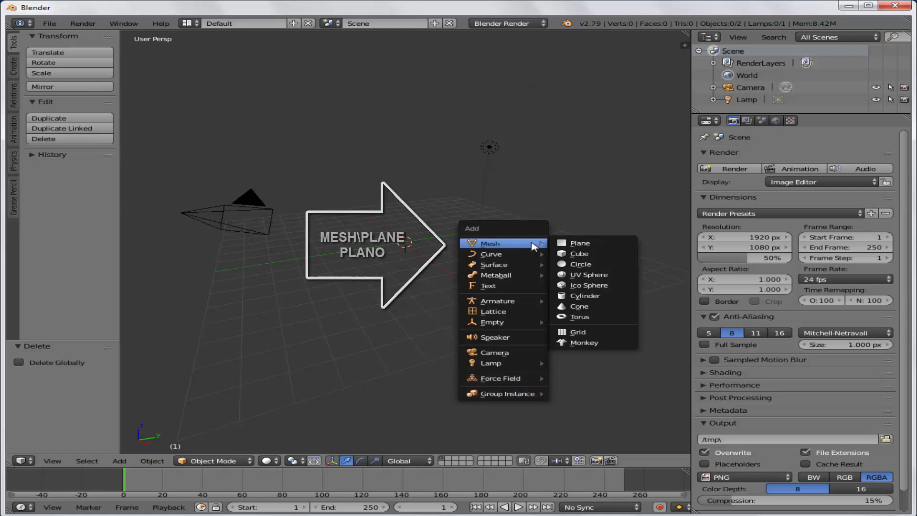
left_click(576, 242)
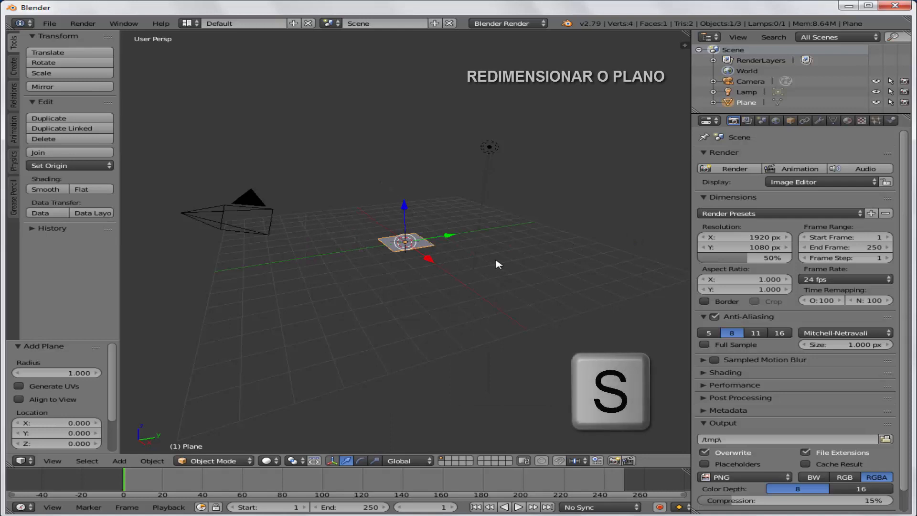
key("s")
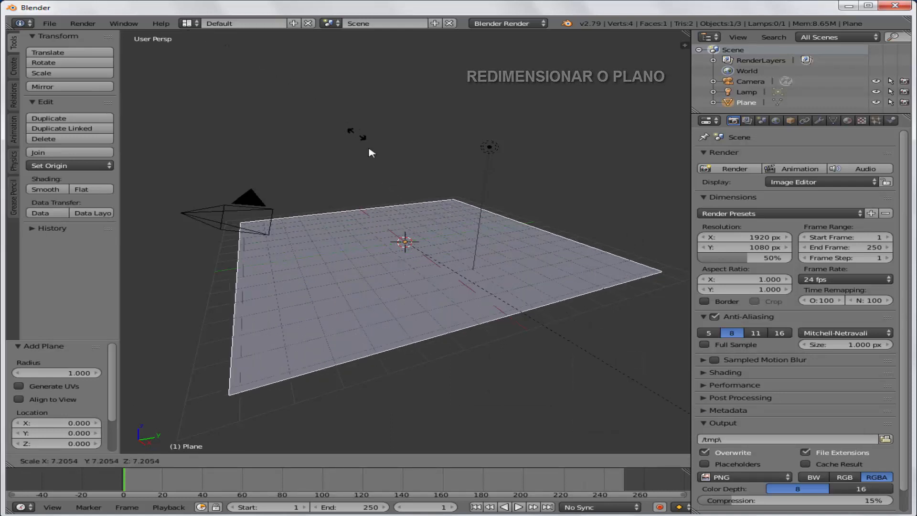
left_click(401, 181)
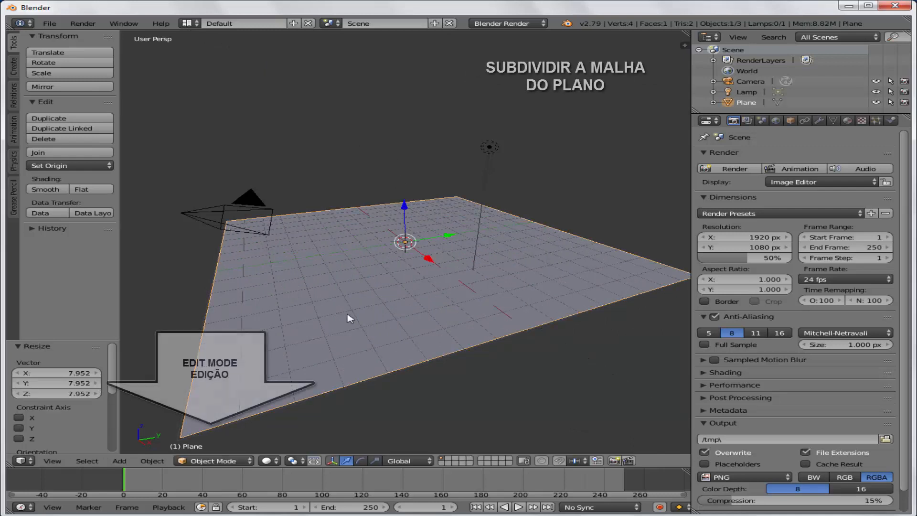
- Subdivide the plane's mesh with 30 cuts in Edit Mode, finishing back in Object Mode
left_click(199, 461)
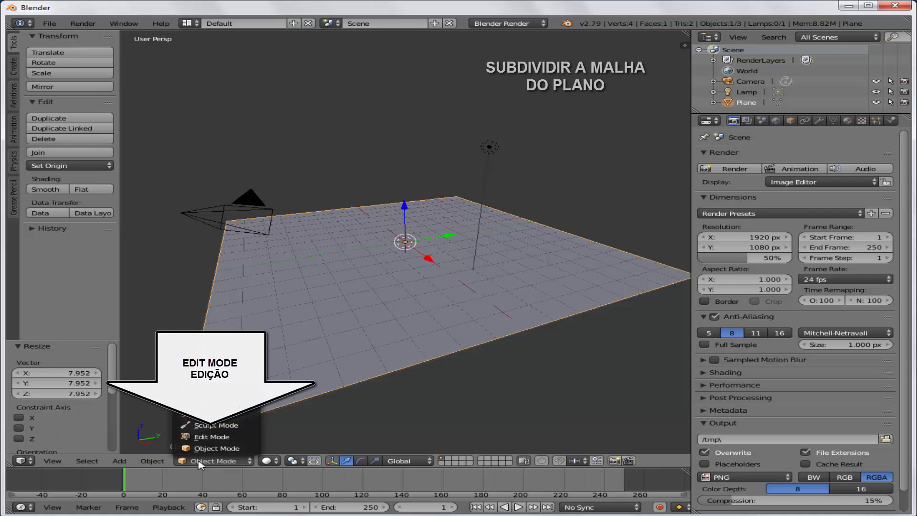
left_click(209, 436)
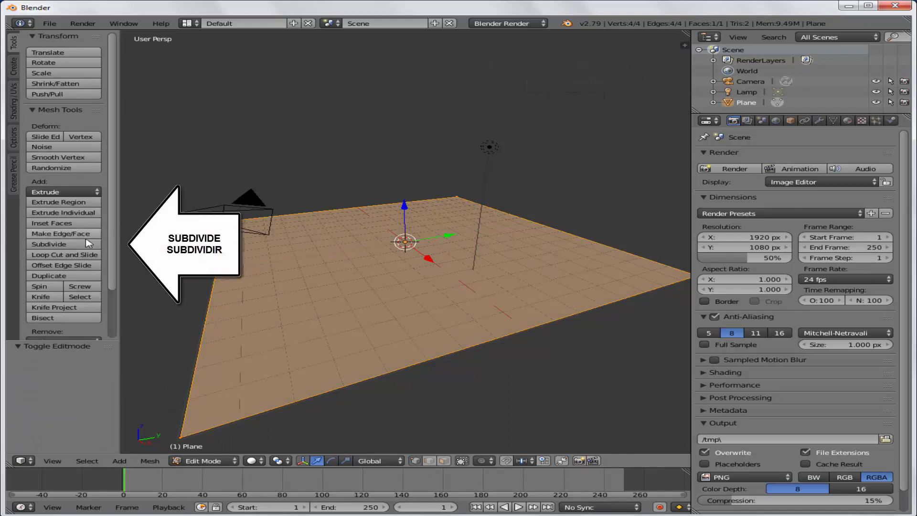
left_click(51, 244)
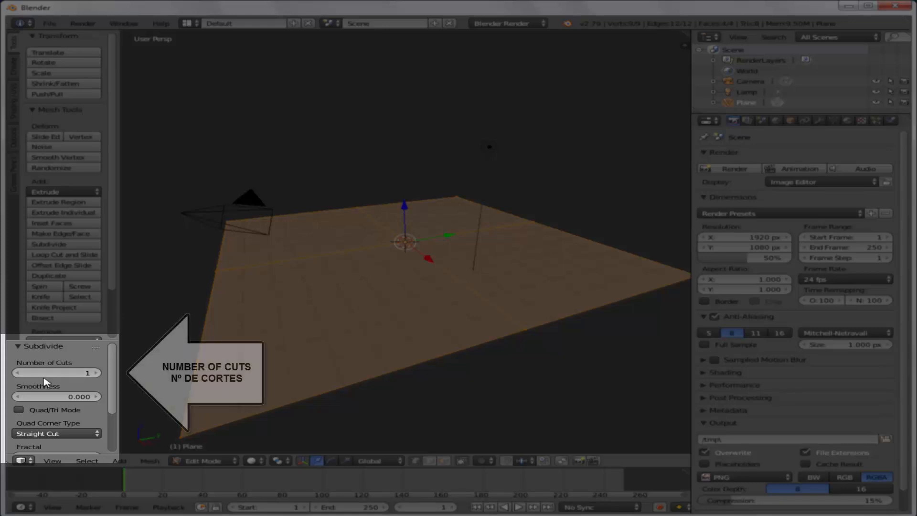
left_click(63, 373)
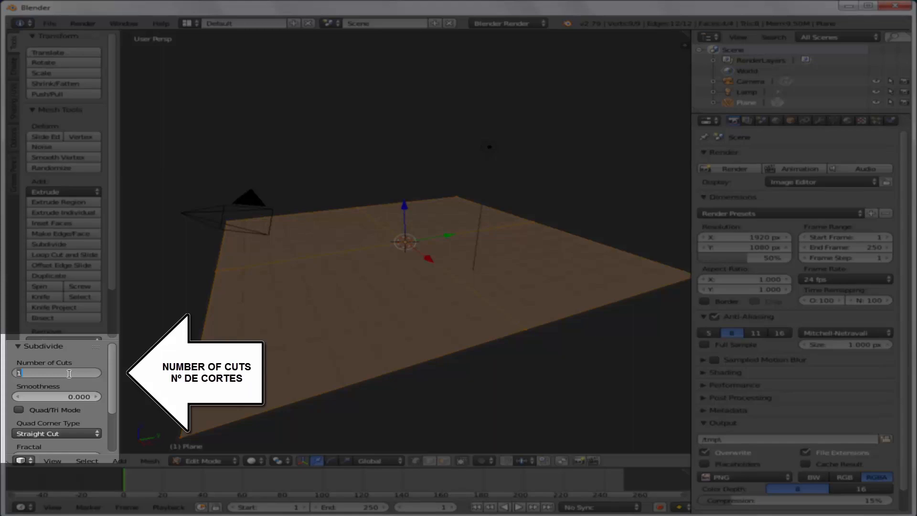
type("30")
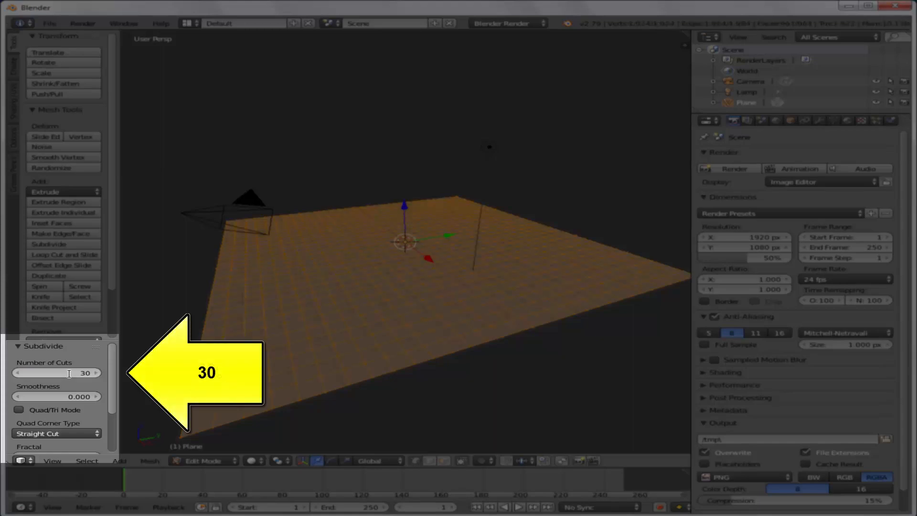
key("Return")
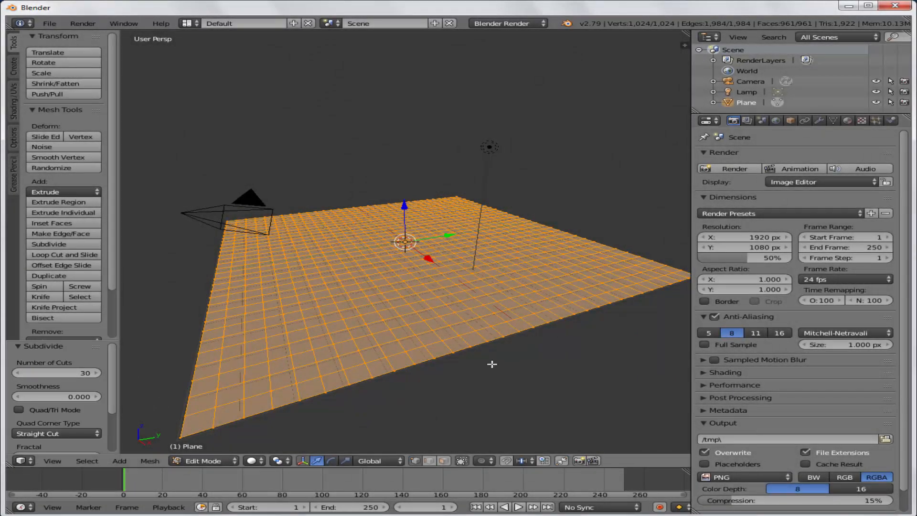
scroll(484, 367, "down", 2)
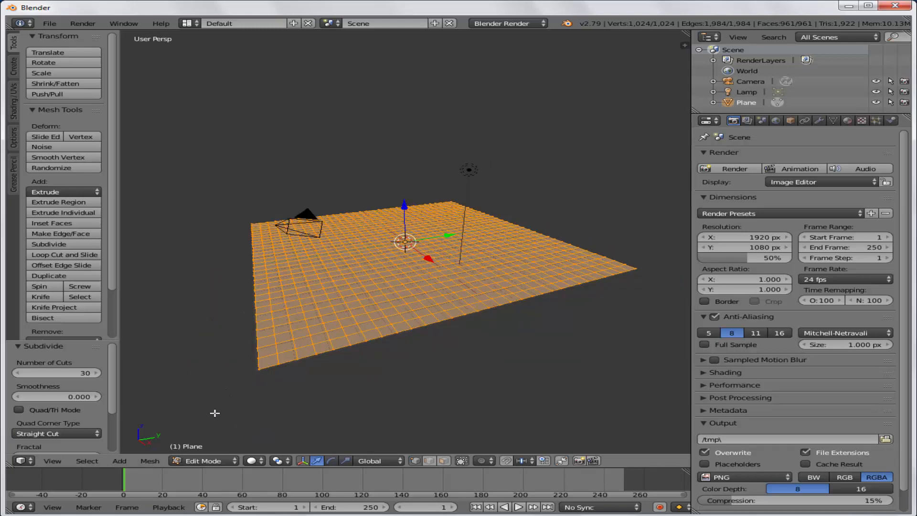
left_click(197, 461)
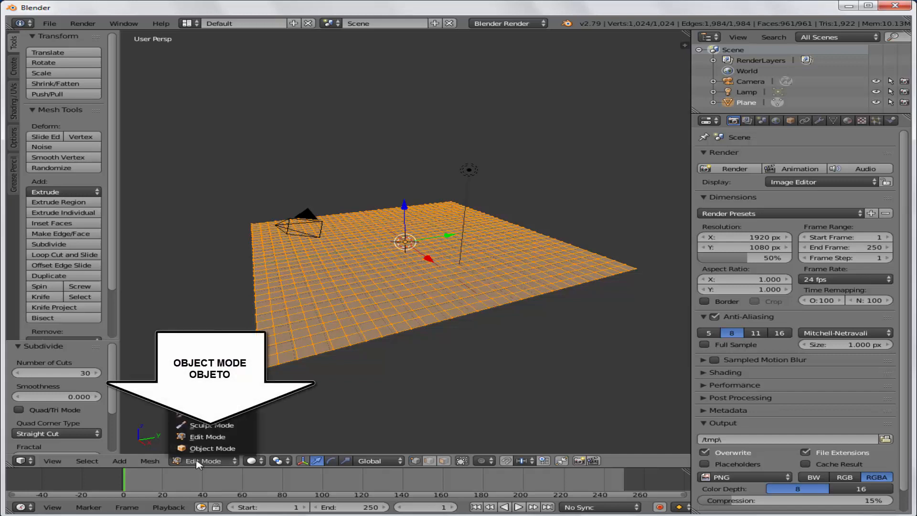
left_click(210, 448)
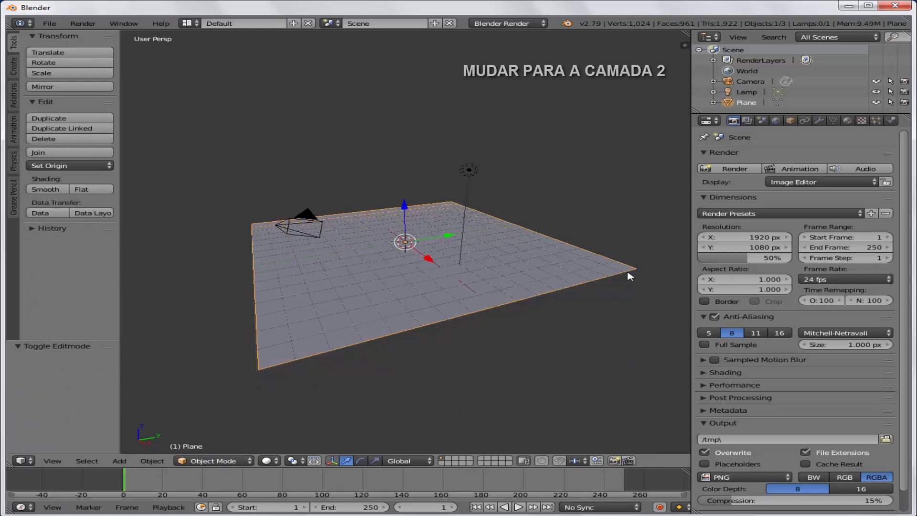
- Switch to layer 2 and add a UV sphere mesh there
left_click(450, 461)
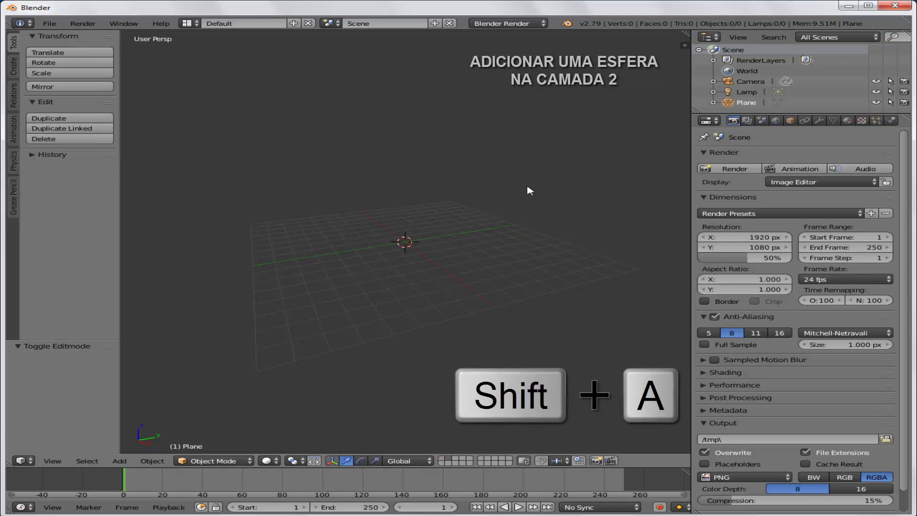
key("shift+a")
mouse_move(530, 187)
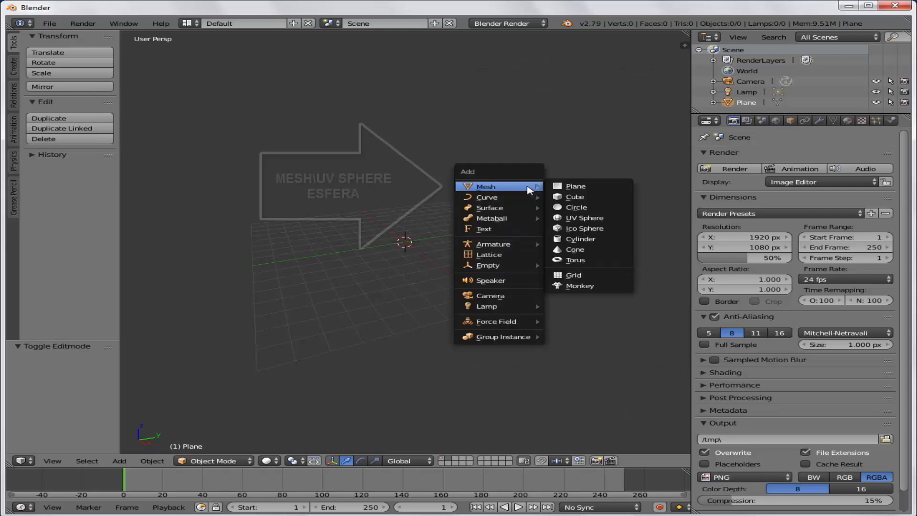
left_click(596, 218)
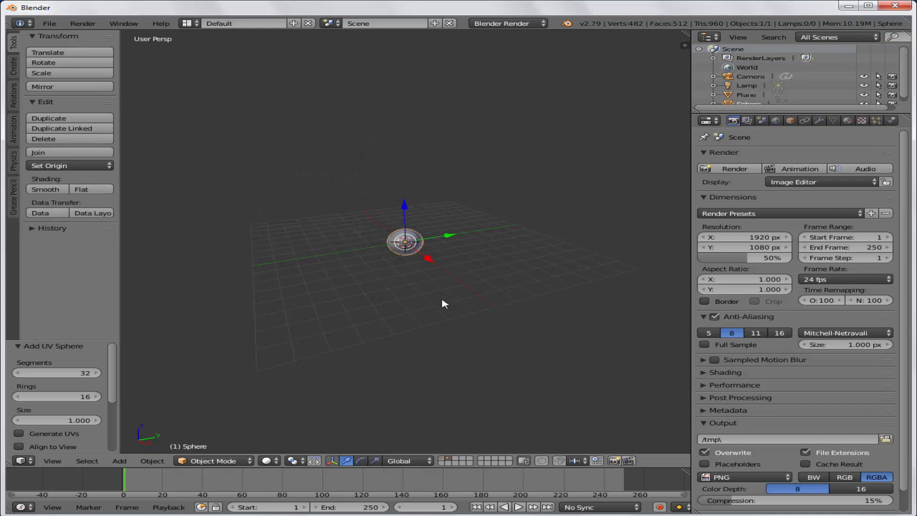
- Examine the sphere's mesh structure up close in Wireframe viewport shading, finishing back in Solid shading
scroll(444, 303, "up", 6)
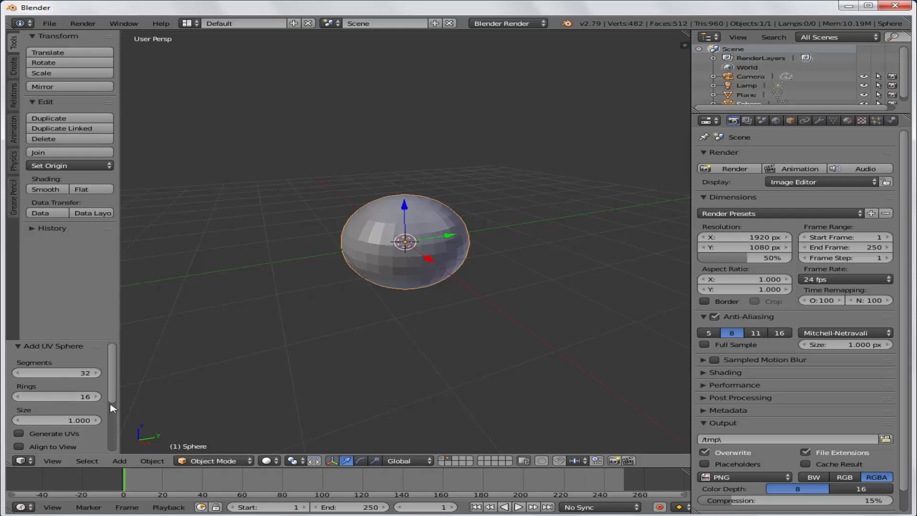
left_click(274, 460)
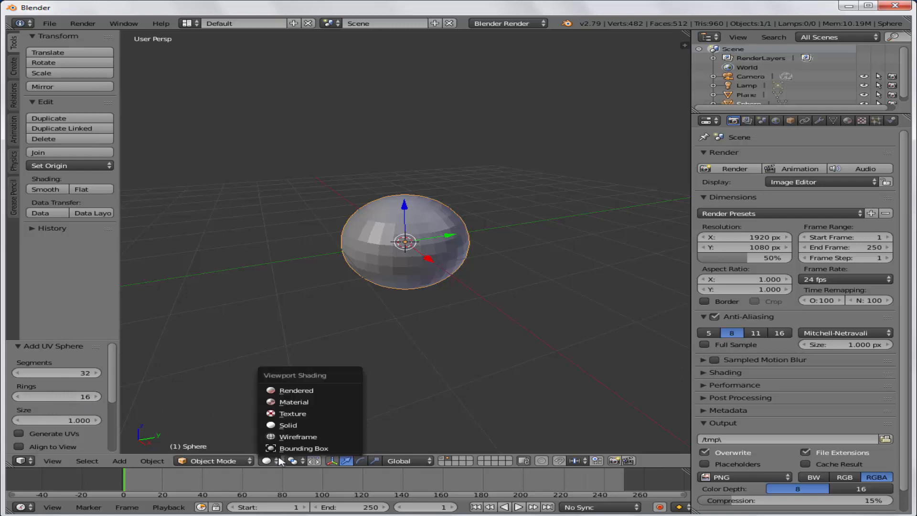
left_click(292, 437)
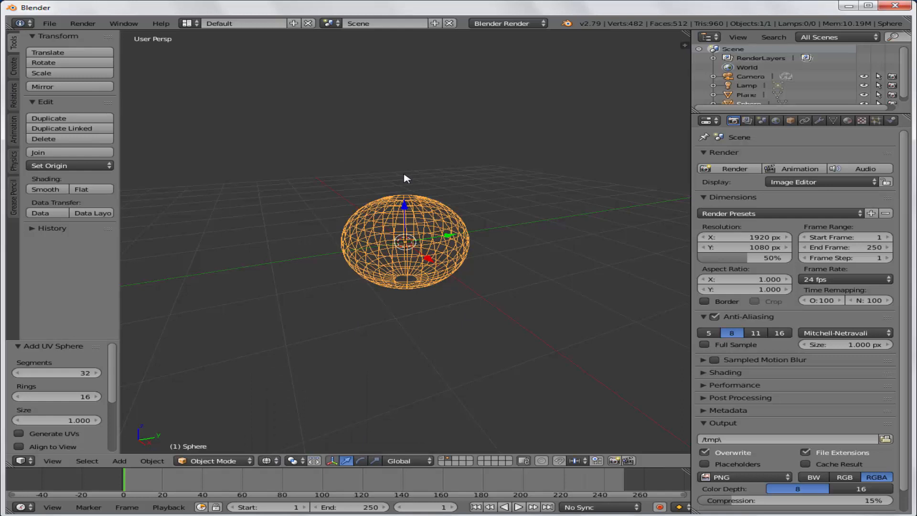
left_click(280, 459)
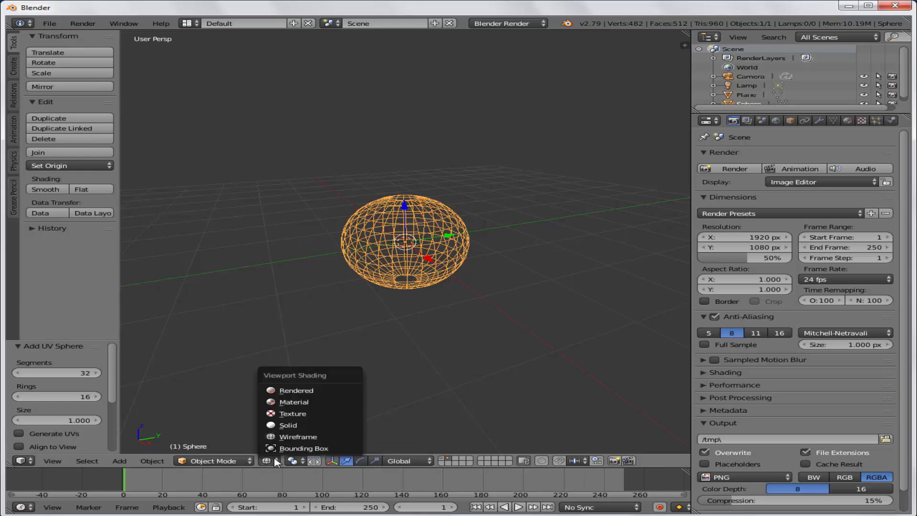
left_click(286, 426)
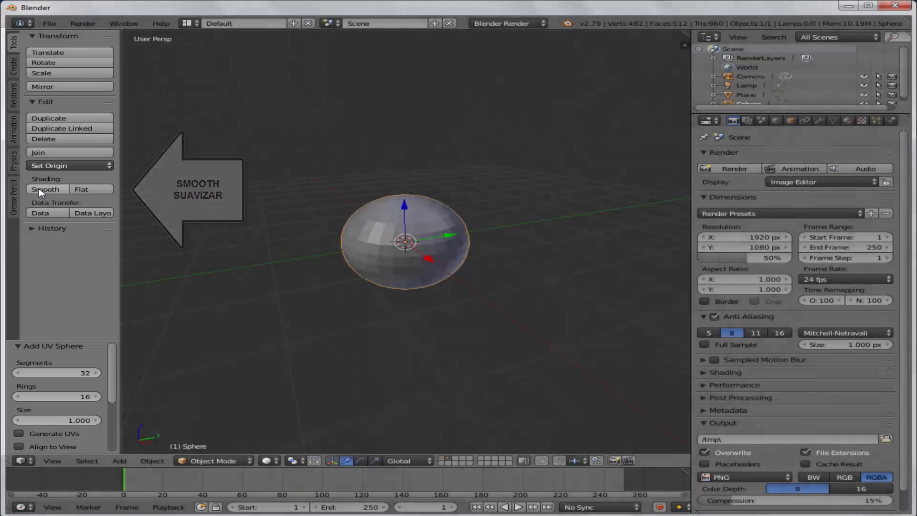
- Apply smooth shading to the sphere and give it a new material named "transparencia"
left_click(37, 190)
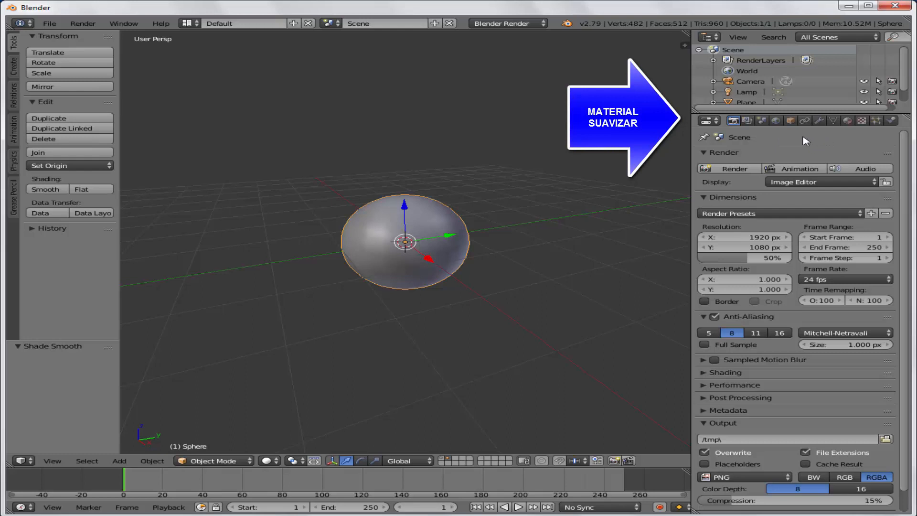
left_click(847, 121)
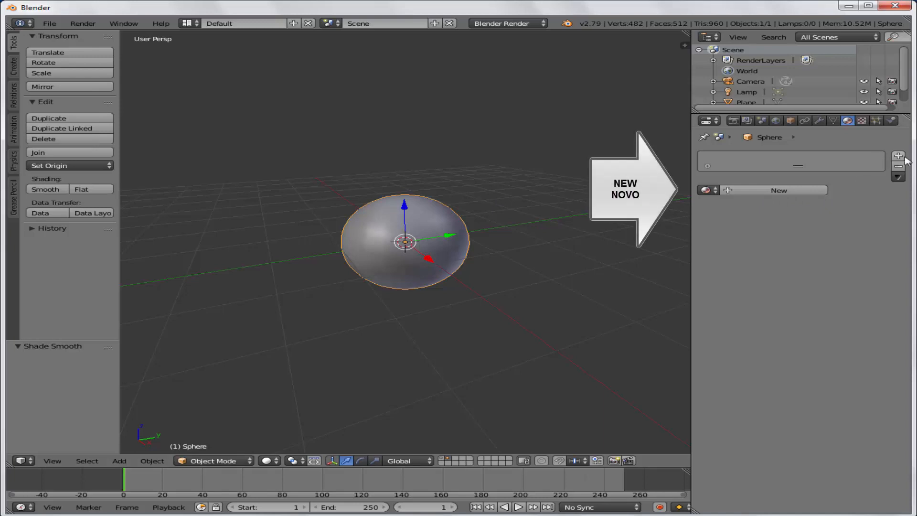
left_click(775, 190)
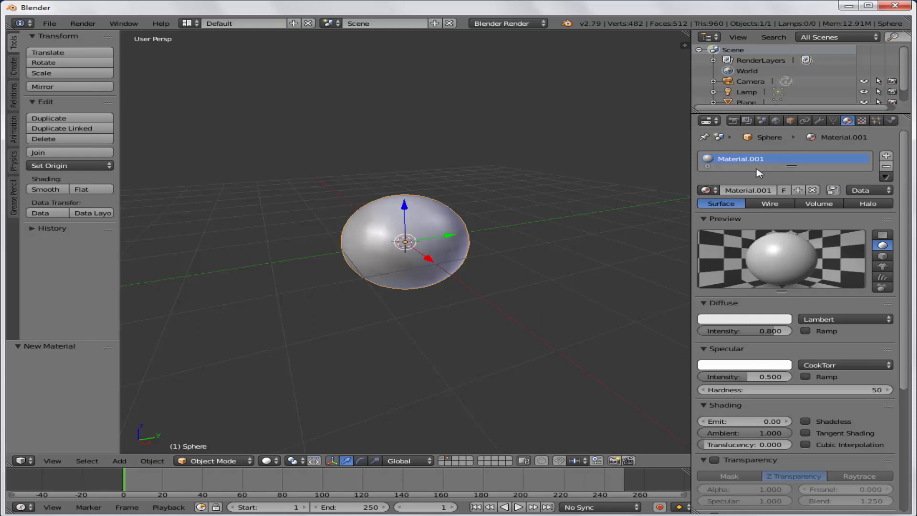
double_click(719, 160)
type("transparencia")
key("Return")
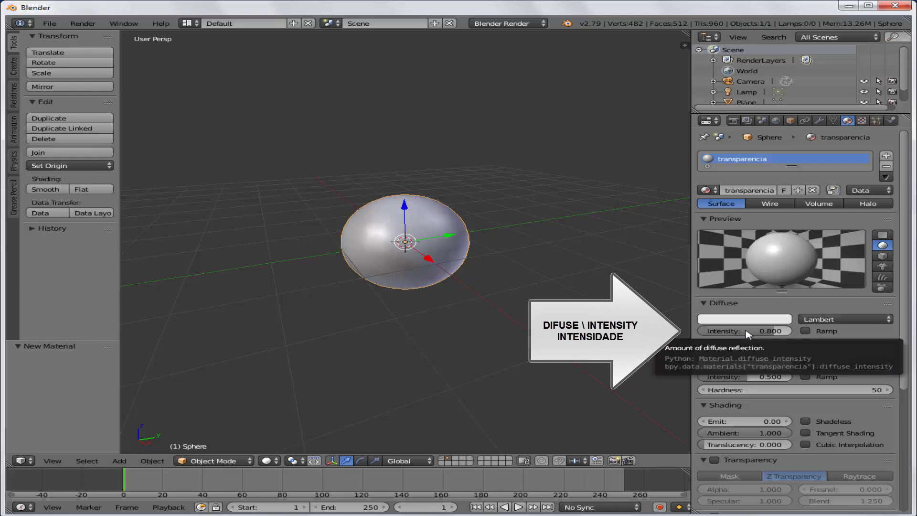
- Set the sphere material's diffuse intensity to 1.0 and enable its transparency with an alpha of 0.382
left_click_drag(746, 330, 767, 330)
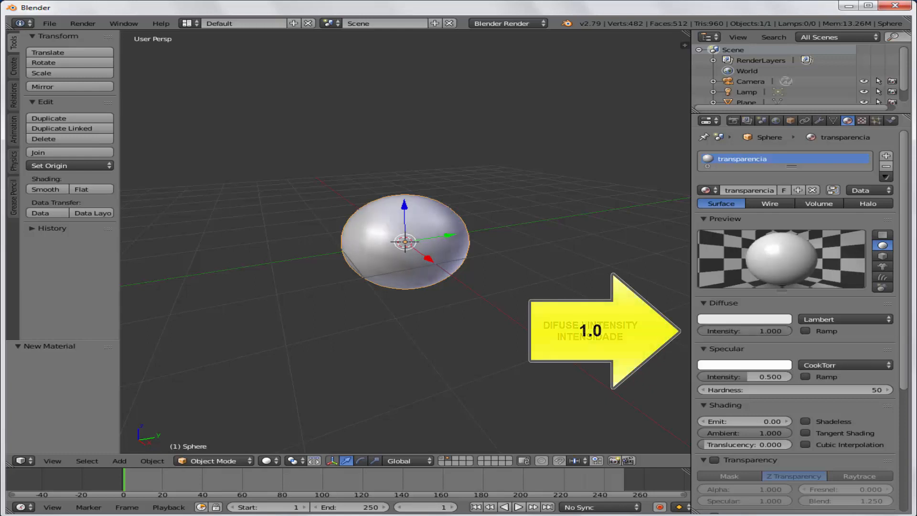
scroll(909, 261, "down", 2)
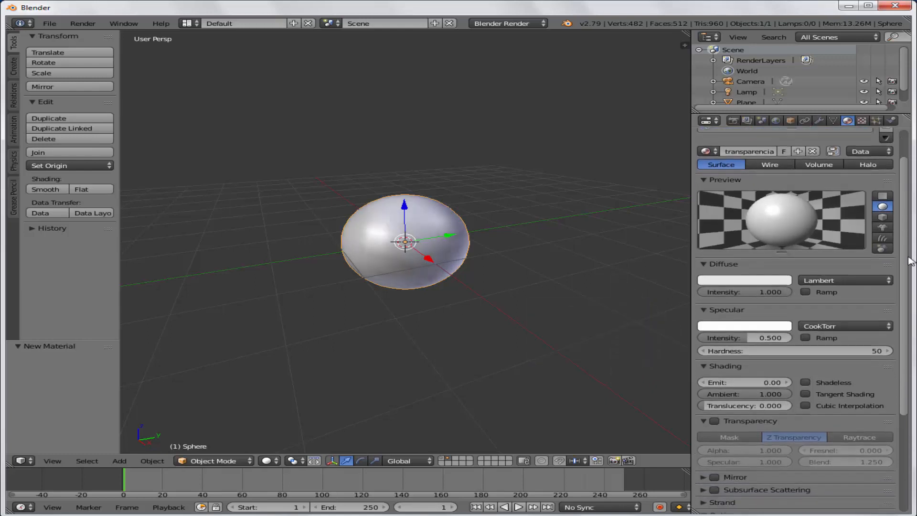
left_click_drag(908, 256, 904, 327)
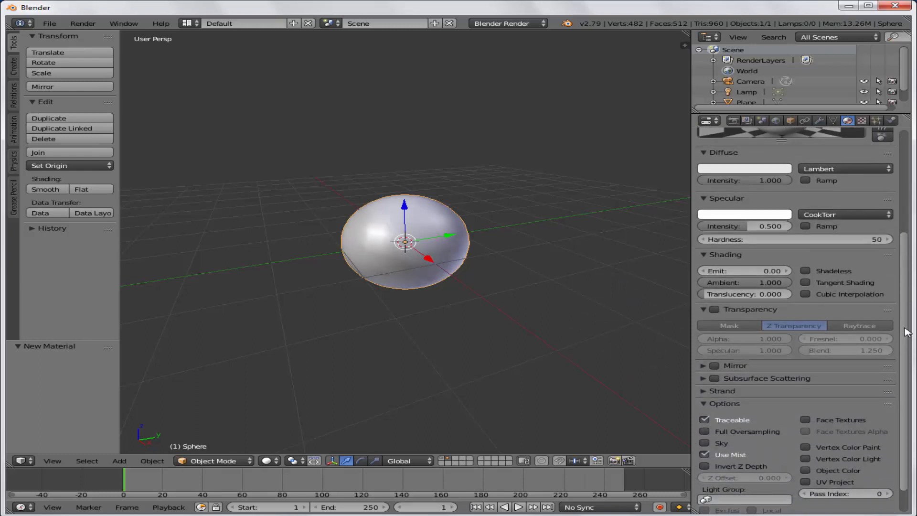
scroll(907, 332, "up", 3)
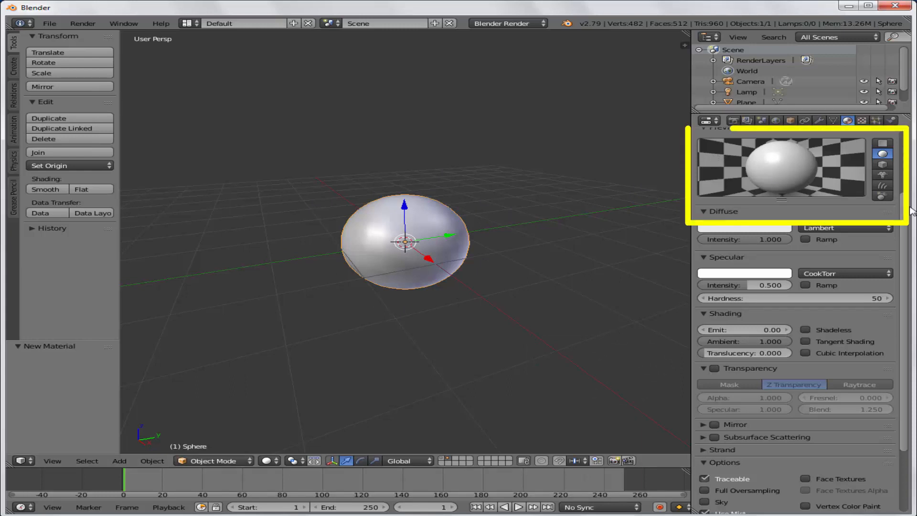
scroll(722, 148, "up", 1)
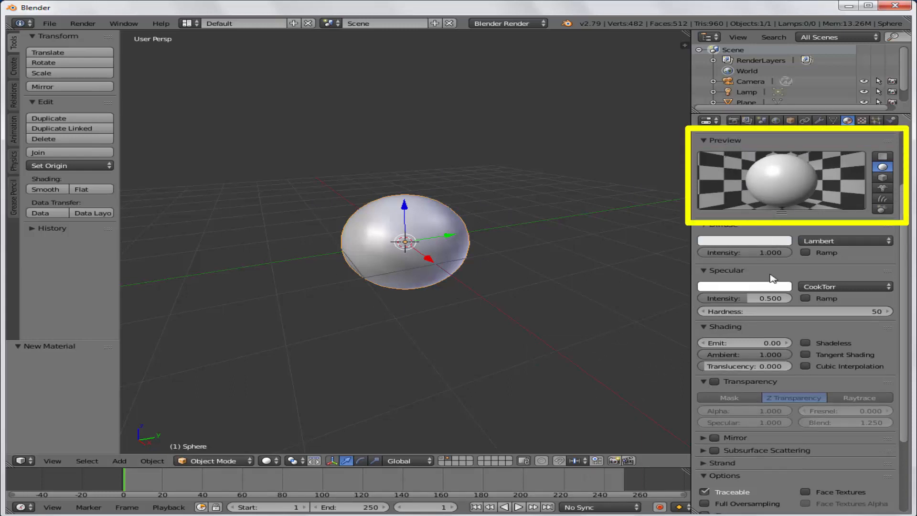
left_click(714, 382)
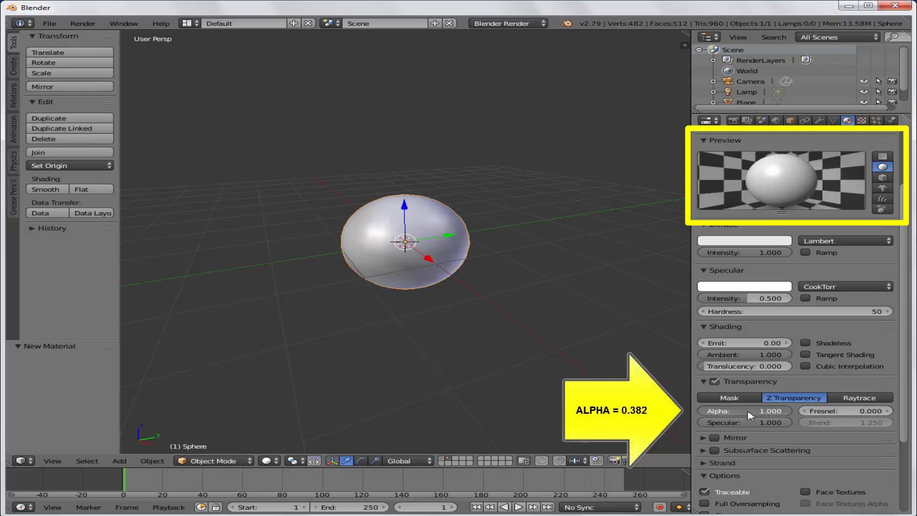
left_click_drag(763, 411, 742, 411)
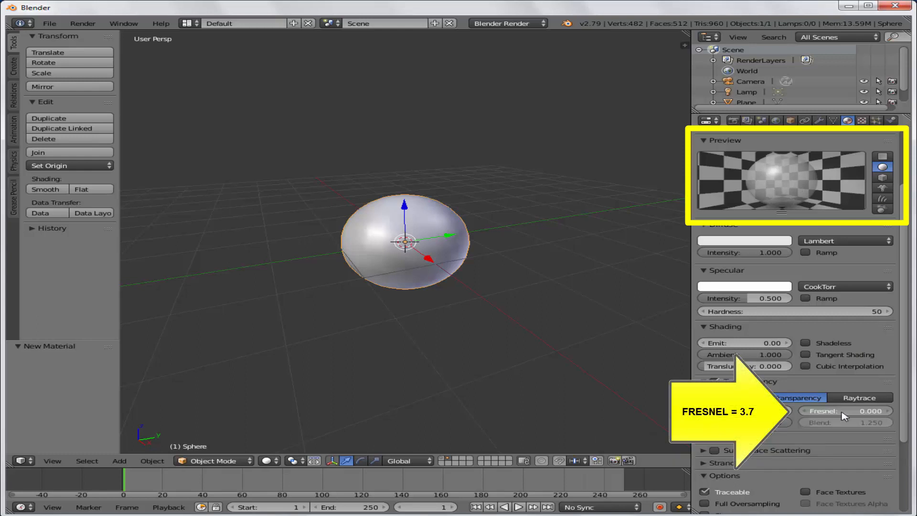
- Set the sphere material's transparency Fresnel to 3.7, then render the image and return to the 3D view
left_click_drag(845, 411, 863, 411)
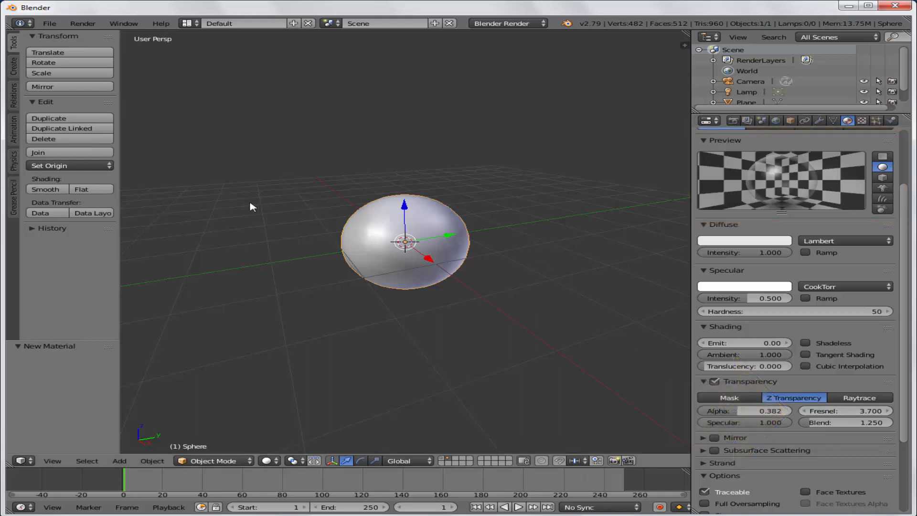
left_click(82, 23)
left_click(96, 37)
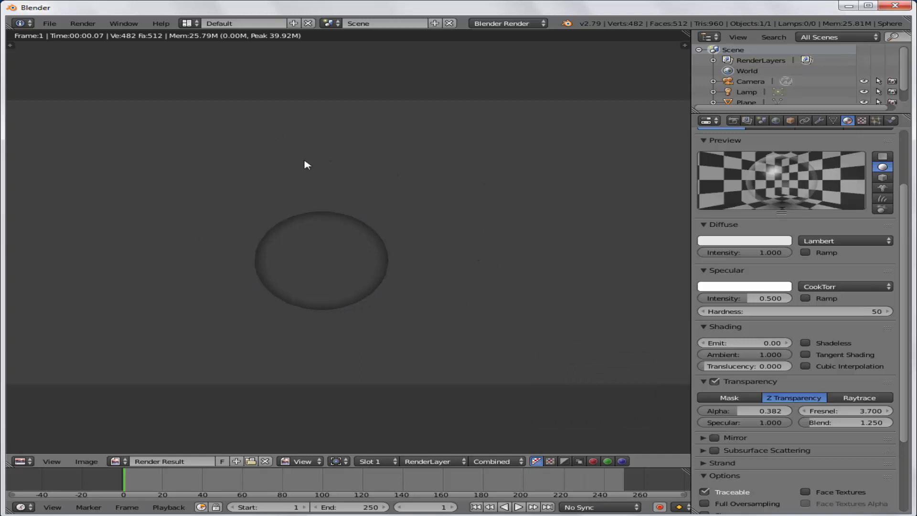
key("Escape")
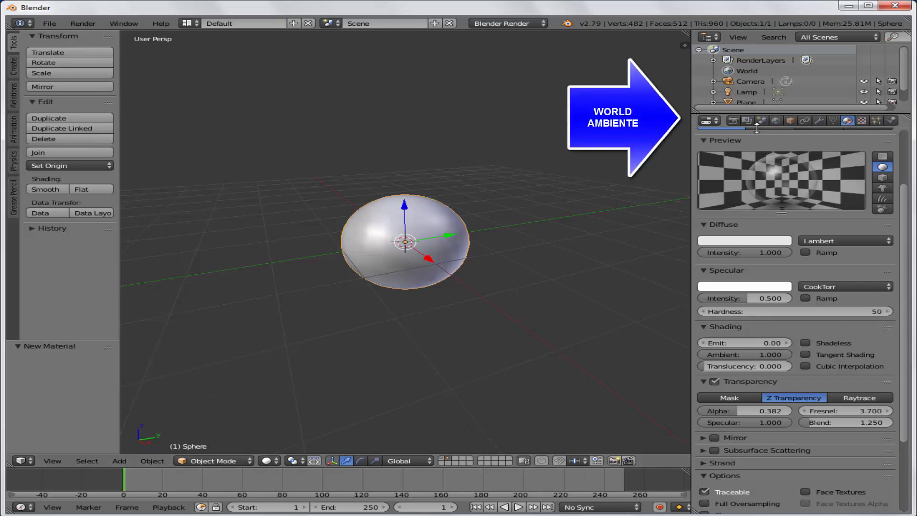
- Change the world's horizon color to near white
left_click(776, 121)
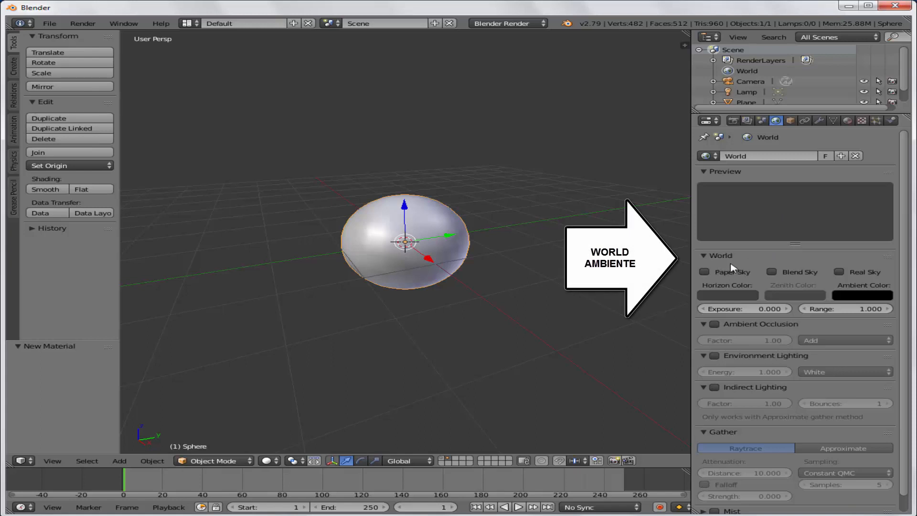
left_click(727, 299)
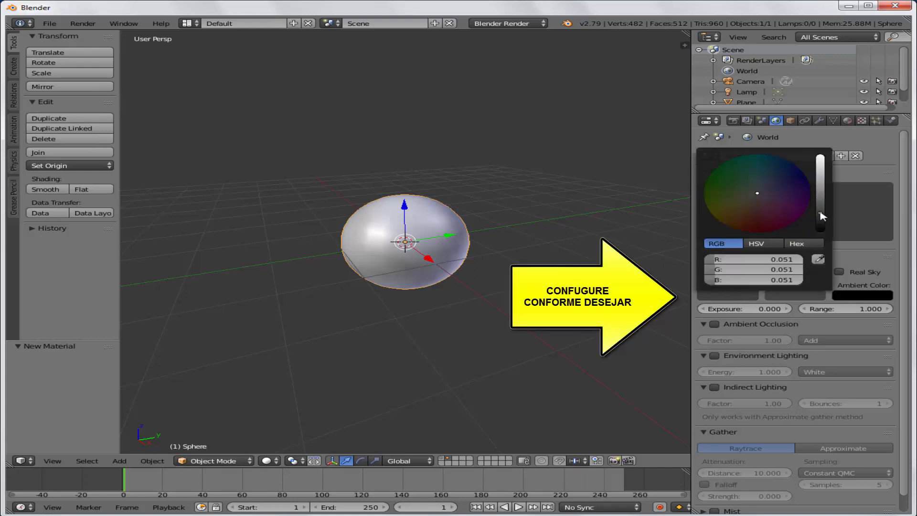
left_click_drag(821, 216, 820, 157)
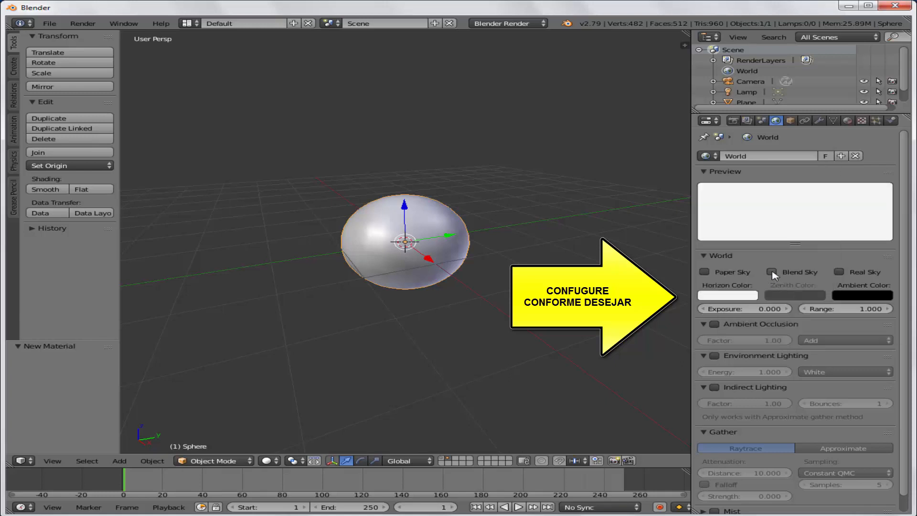
- Enable Blend Sky for the world and set its zenith color to a deep blue
left_click(772, 272)
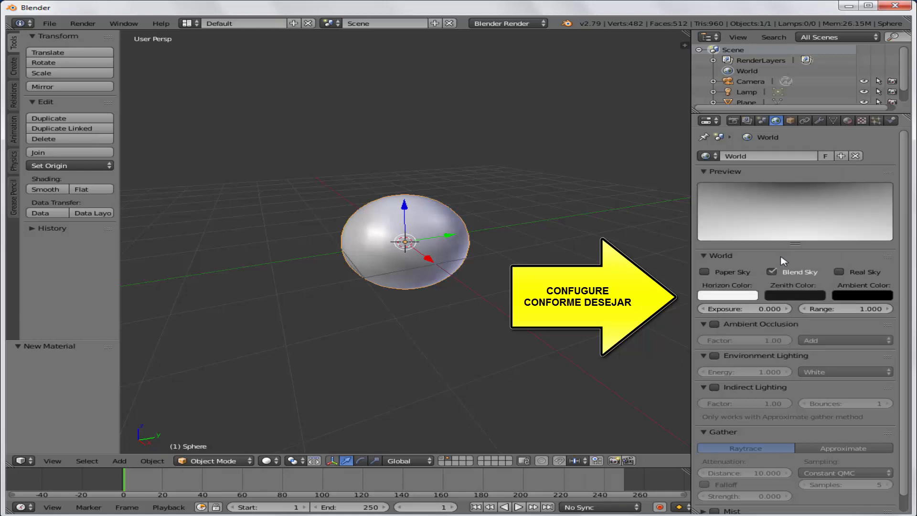
left_click(794, 297)
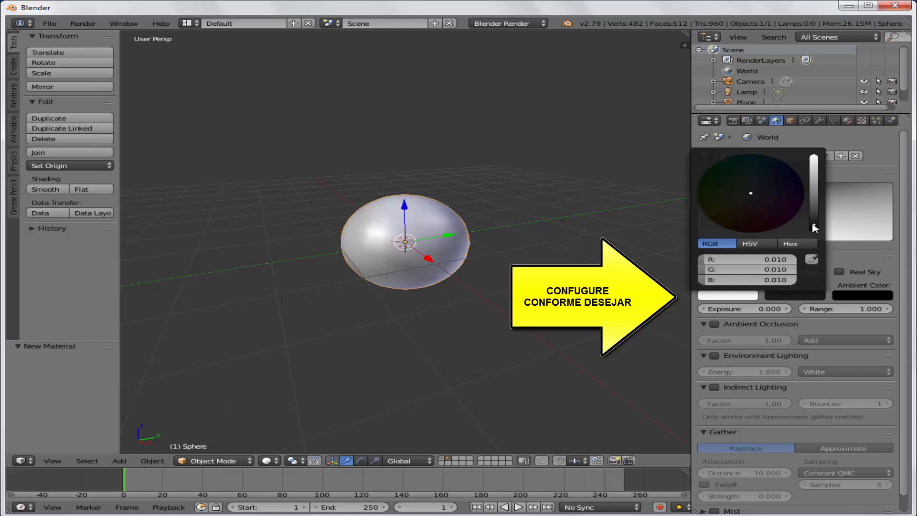
left_click_drag(812, 224, 813, 178)
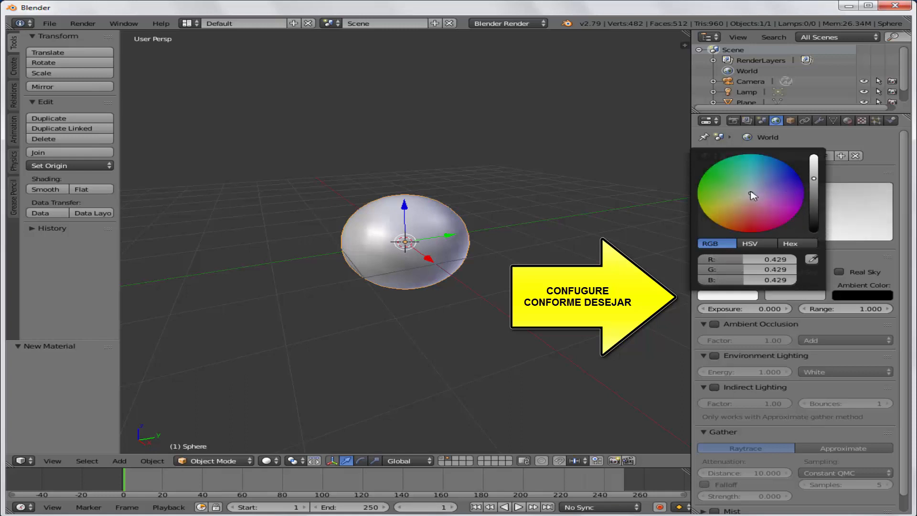
left_click_drag(753, 196, 814, 190)
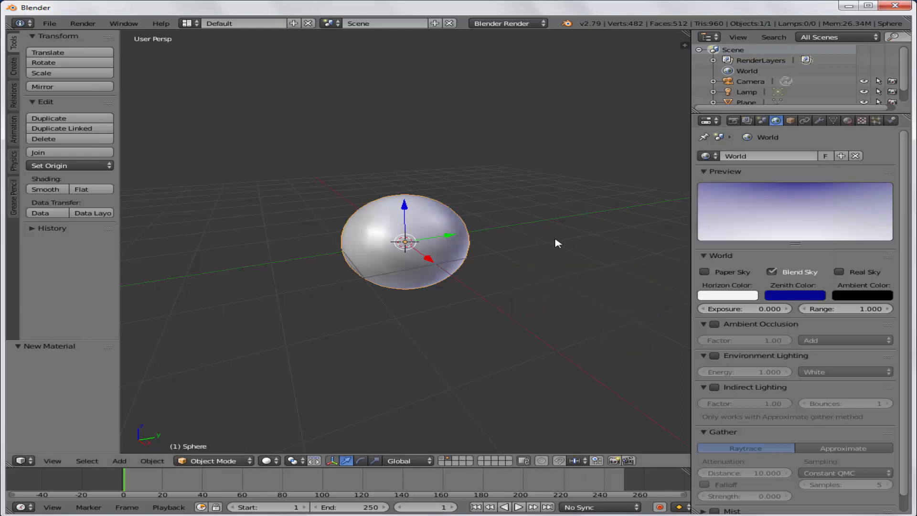
- Render the image to check the sphere against the gradient sky, then return to the 3D view
left_click(82, 24)
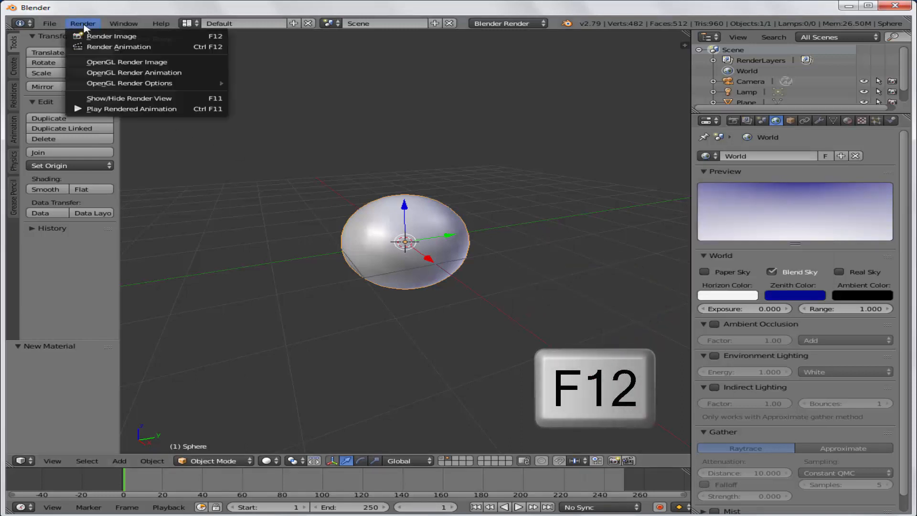
left_click(100, 36)
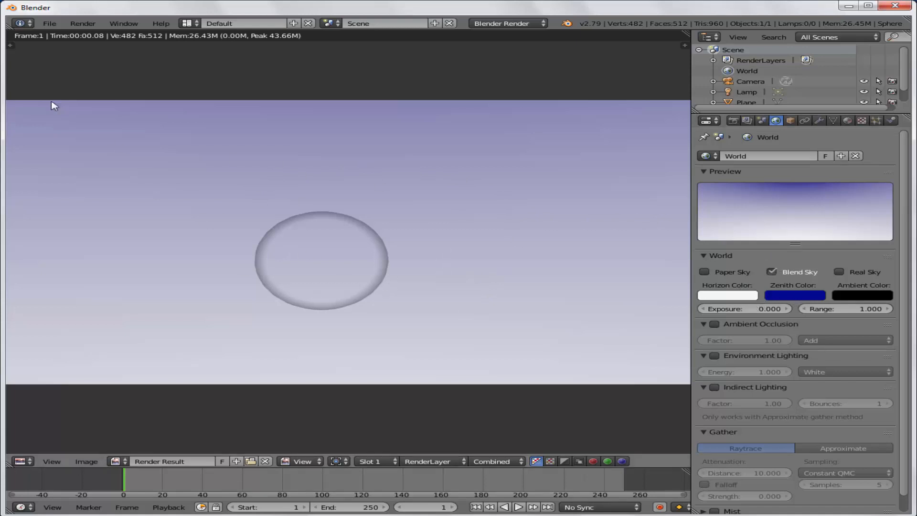
key("Escape")
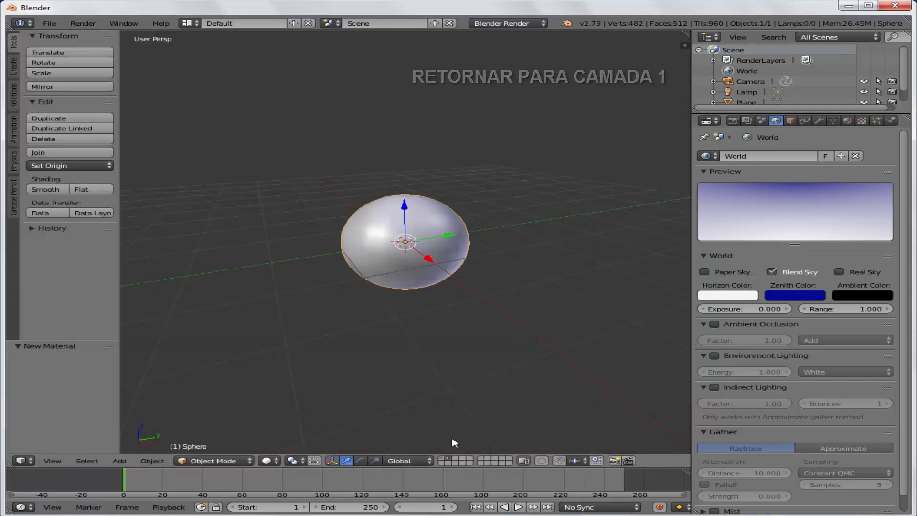
- Switch to layer 1, select the plane and preview the animation, rewinding it to frame 1
left_click(442, 458)
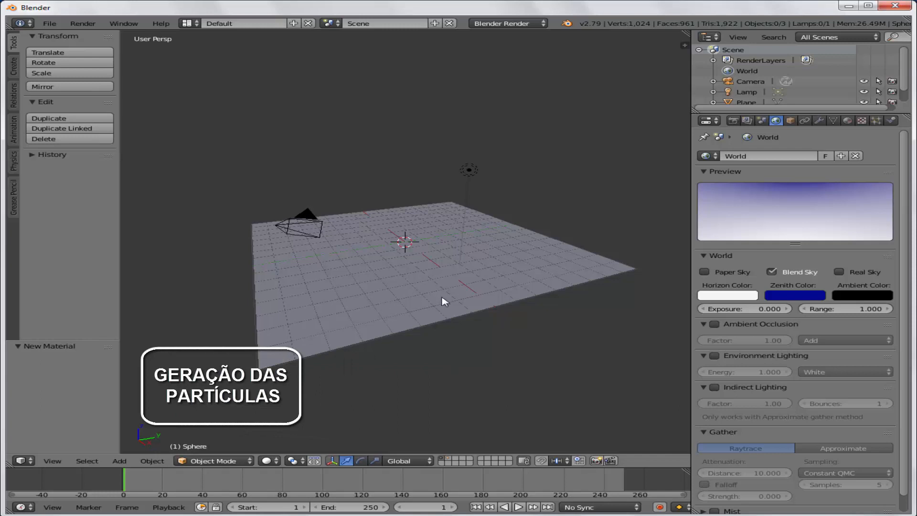
right_click(489, 273)
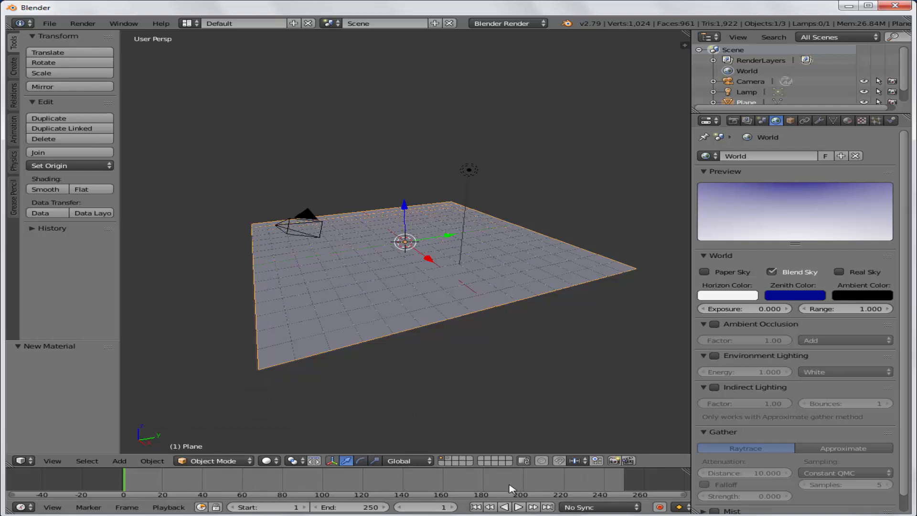
left_click(519, 507)
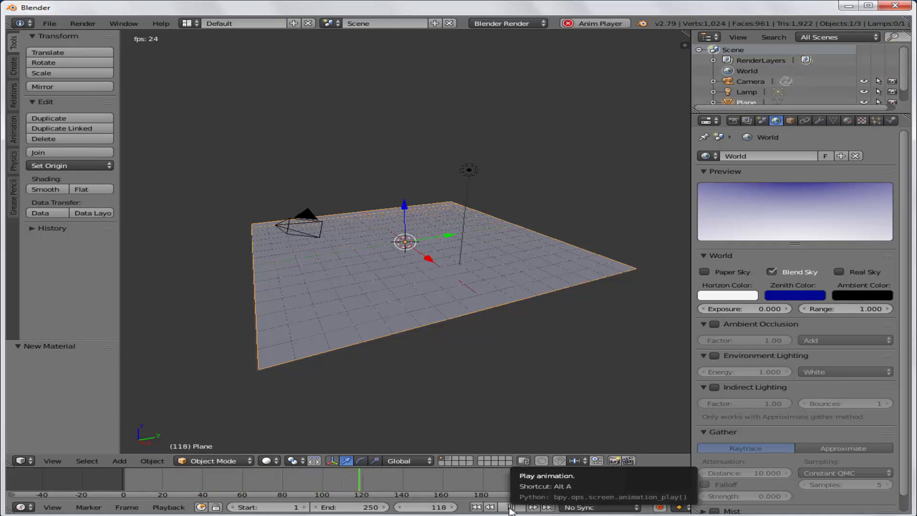
left_click(510, 507)
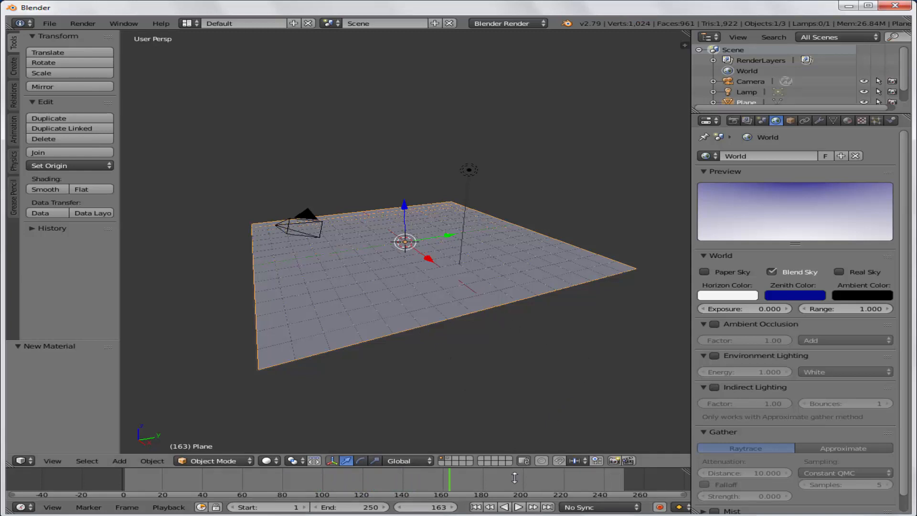
left_click(475, 507)
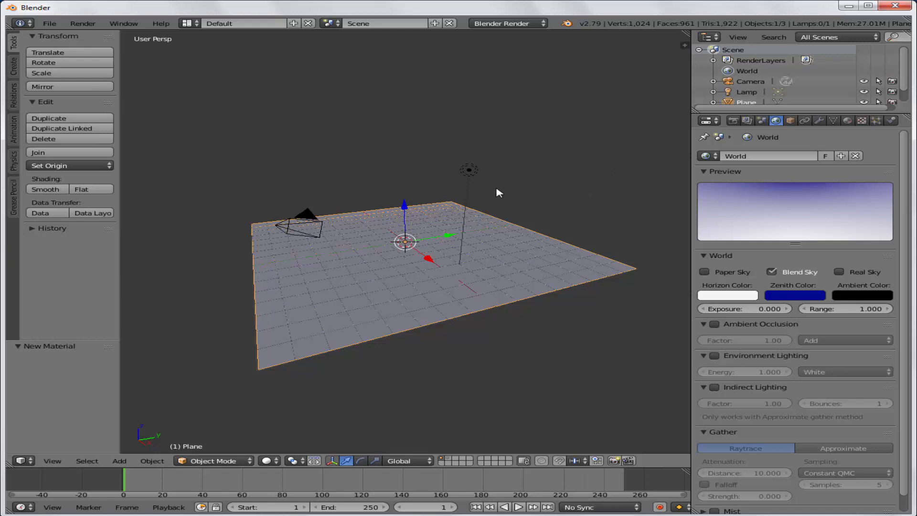
- Add a new particle system to the plane and preview its emission, rewinding the animation to frame 1
left_click(876, 121)
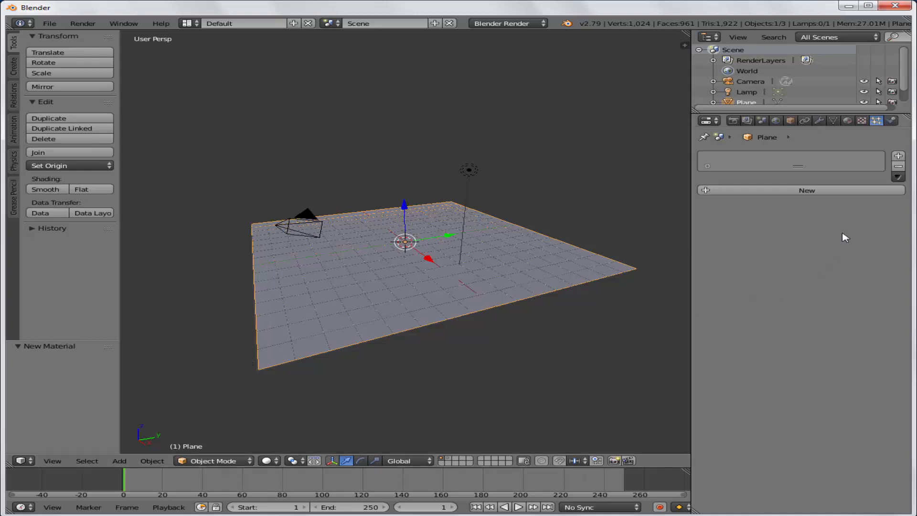
left_click(807, 190)
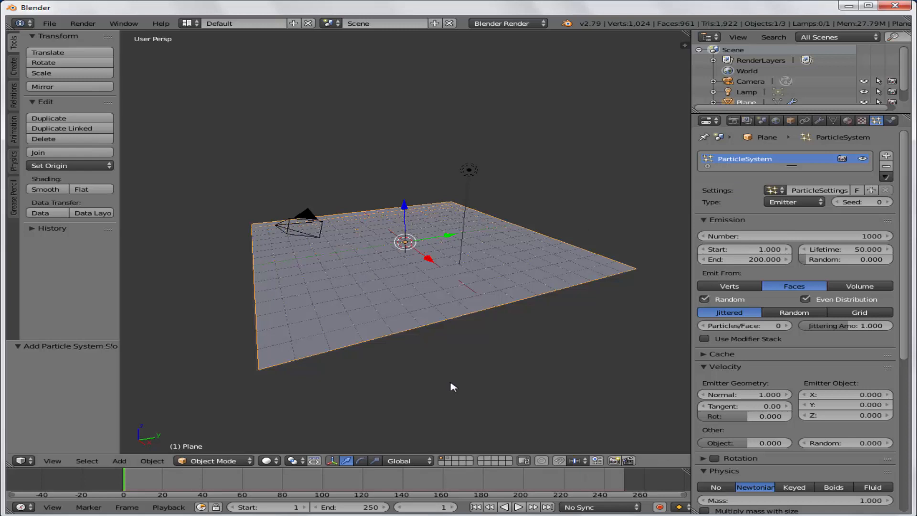
left_click(517, 508)
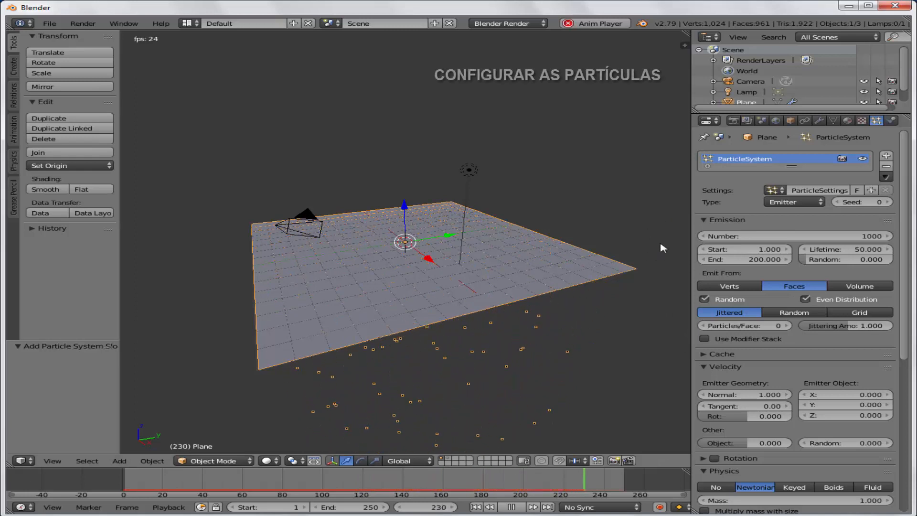
key("alt+a")
key("shift+Left")
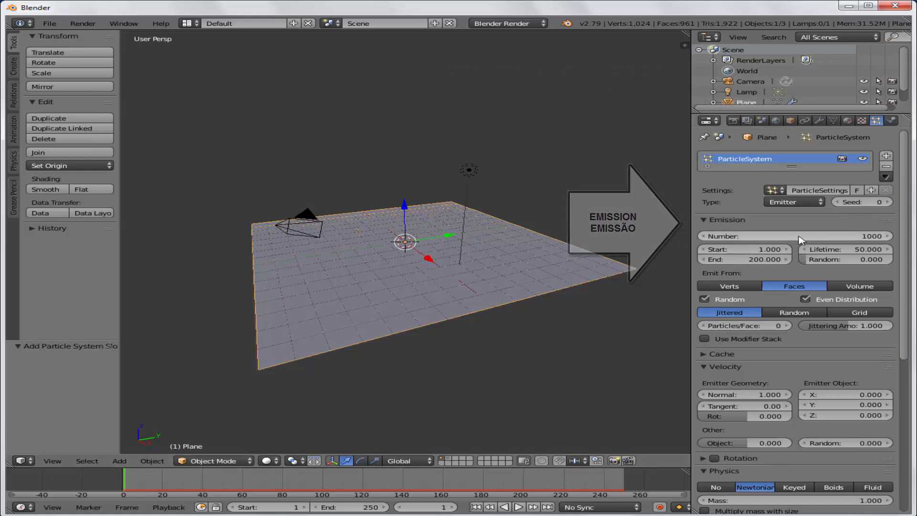
- Play the particle animation briefly, stop it and move the current frame back to 2
left_click(519, 507)
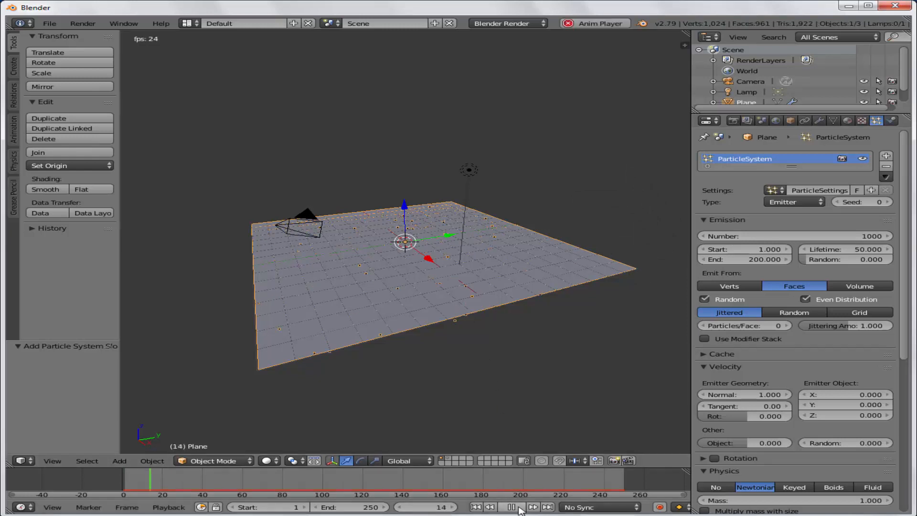
left_click(519, 508)
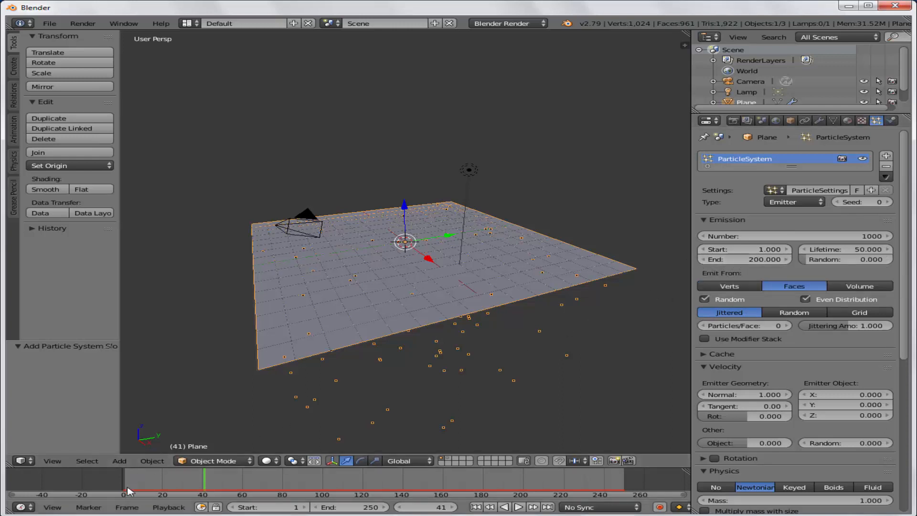
left_click_drag(127, 487, 130, 486)
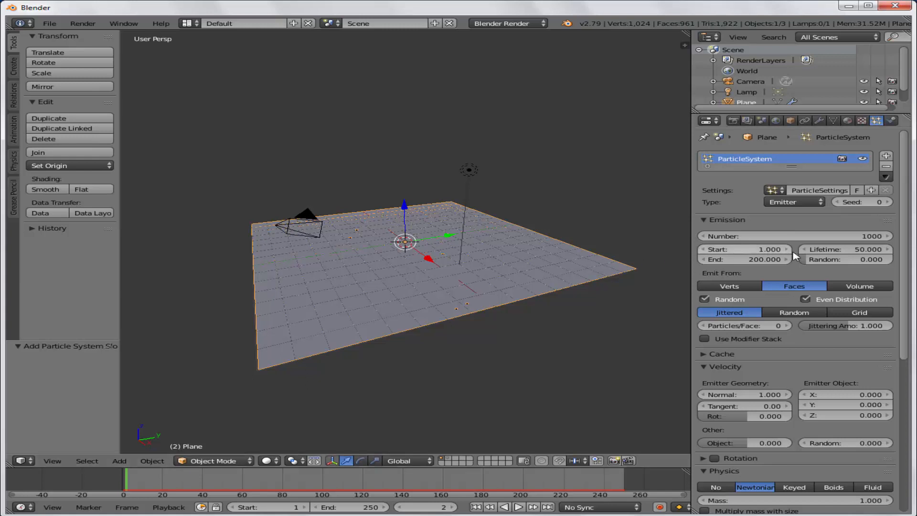
- Set the particle emission lifetime to 250
left_click(832, 249)
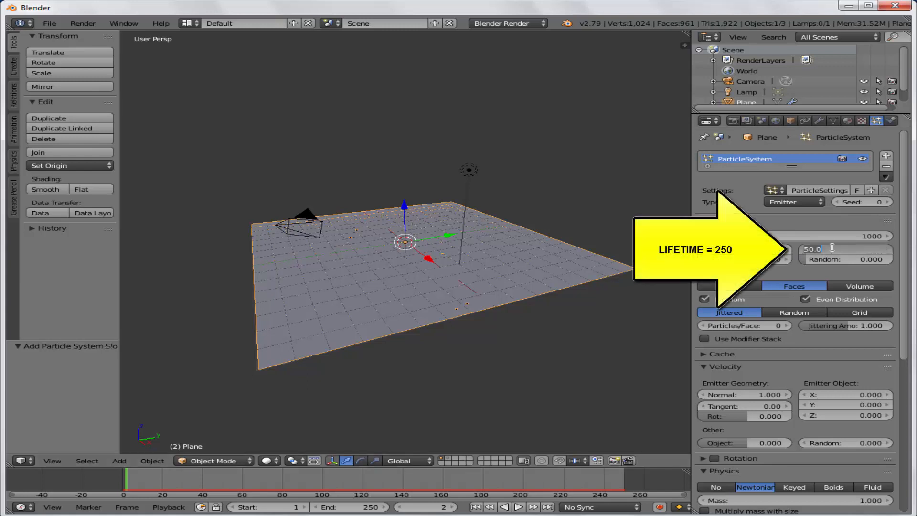
type("250")
key("Return")
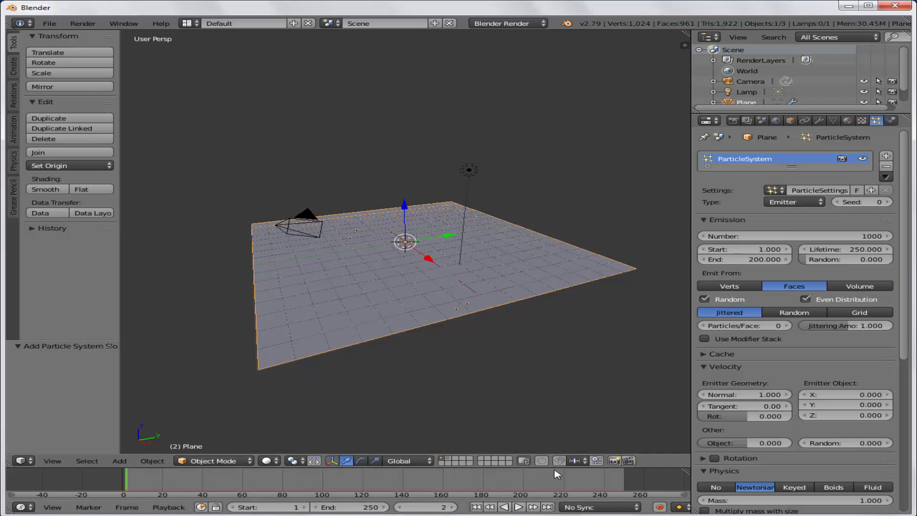
- Enlarge the timeline area and play the particle animation, stopping it at frame 45
left_click_drag(555, 467, 530, 416)
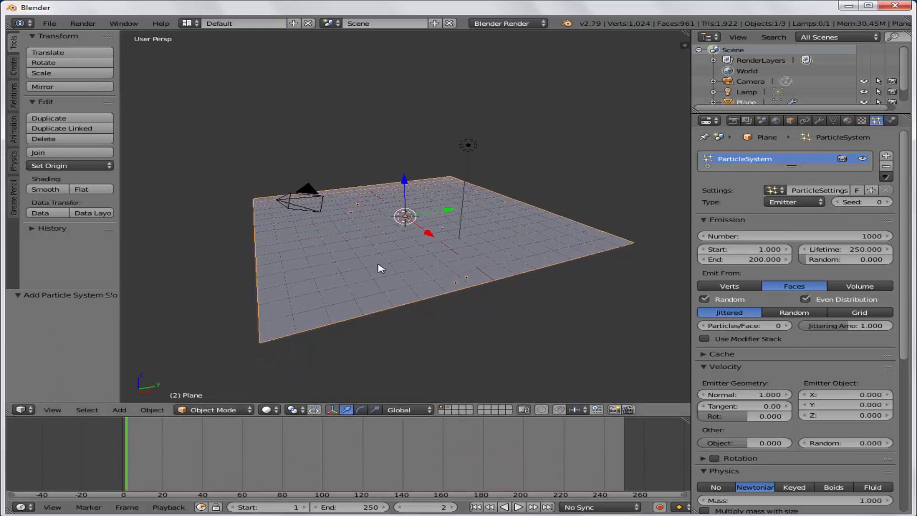
left_click(518, 507)
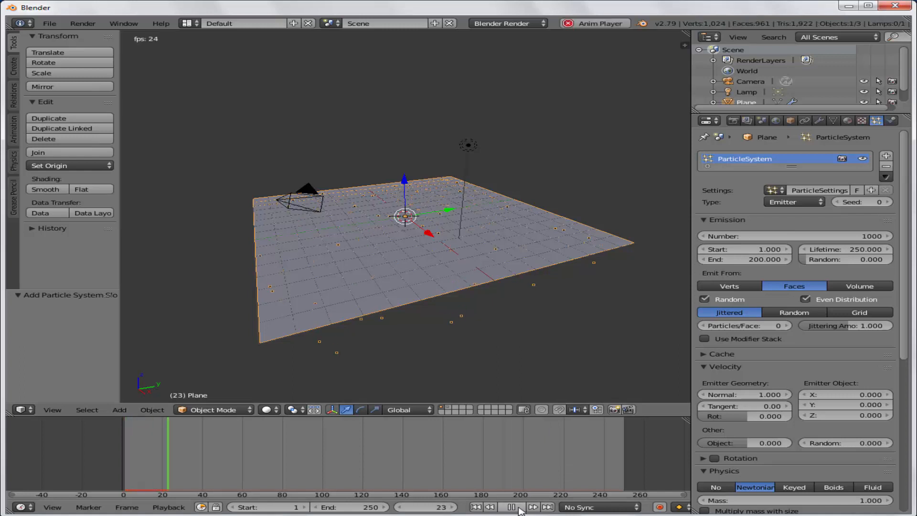
left_click(517, 507)
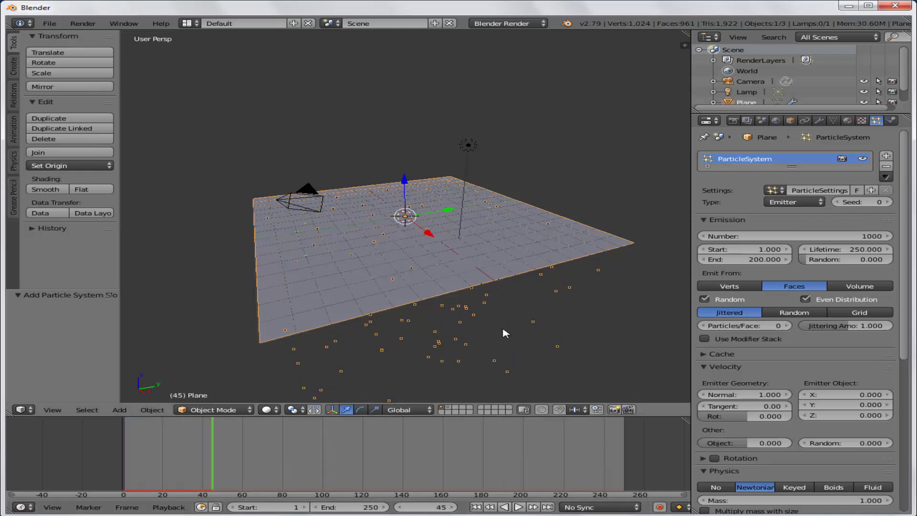
scroll(505, 333, "down", 2)
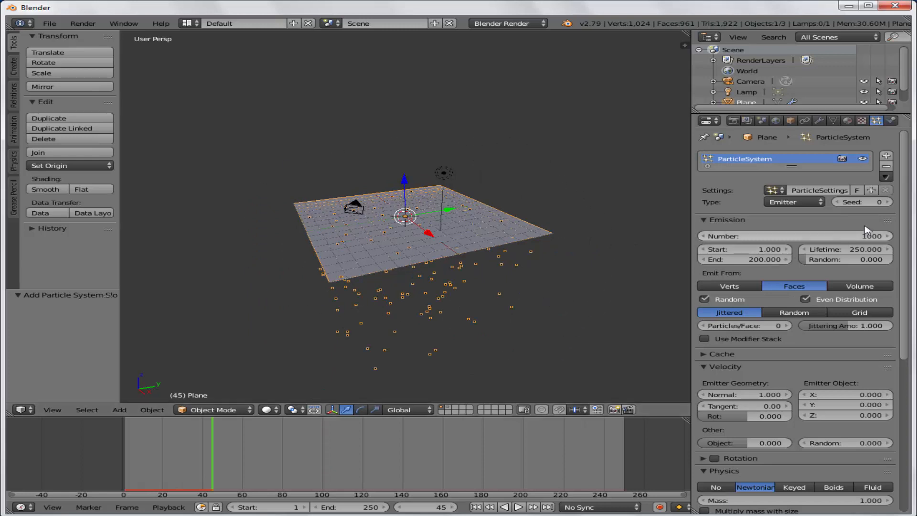
- Expand the particle system's field weights and set Gravity to 0
scroll(724, 472, "down", 10)
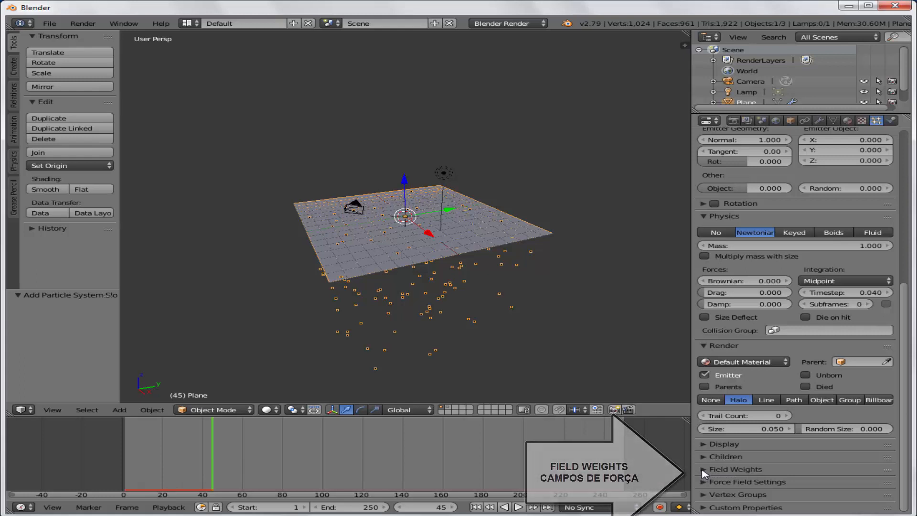
left_click(702, 471)
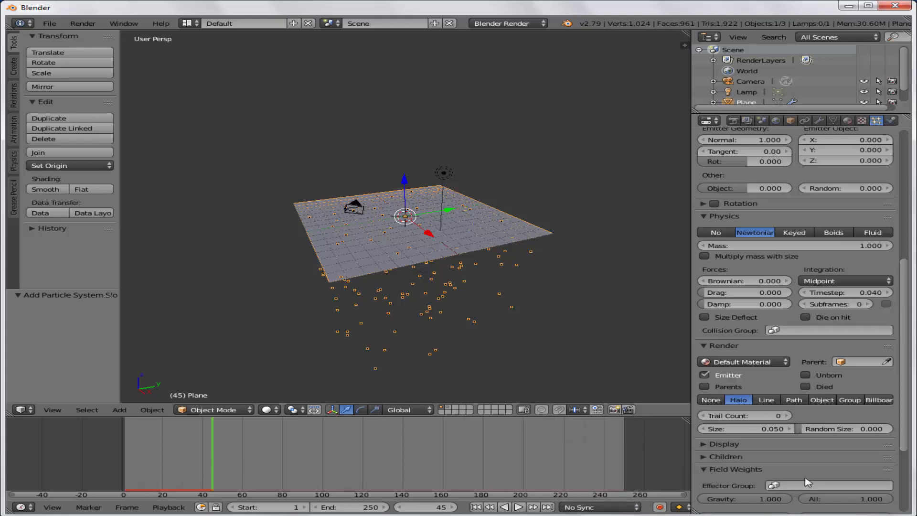
left_click_drag(907, 403, 907, 465)
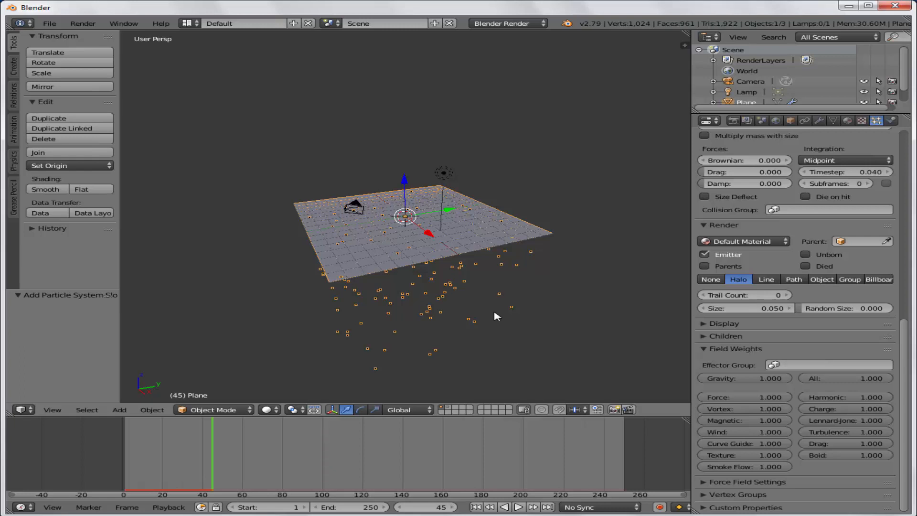
left_click(743, 381)
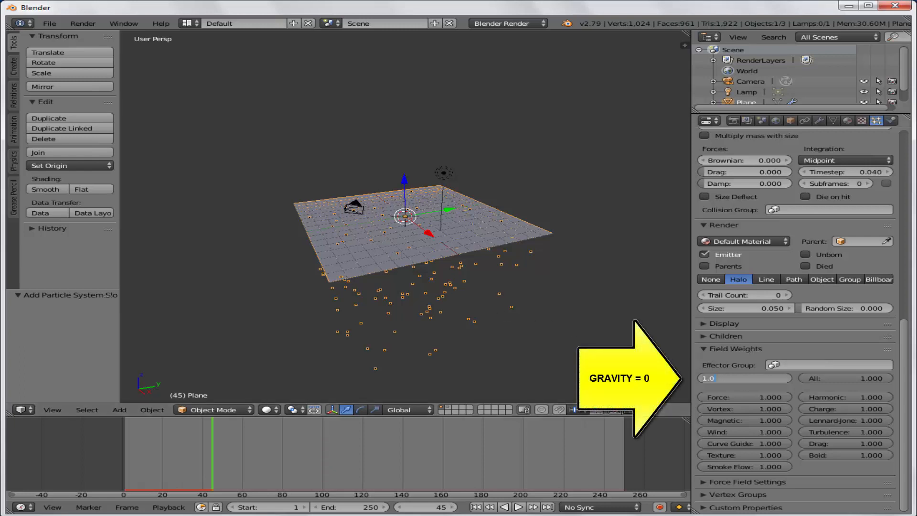
type("0")
key("Return")
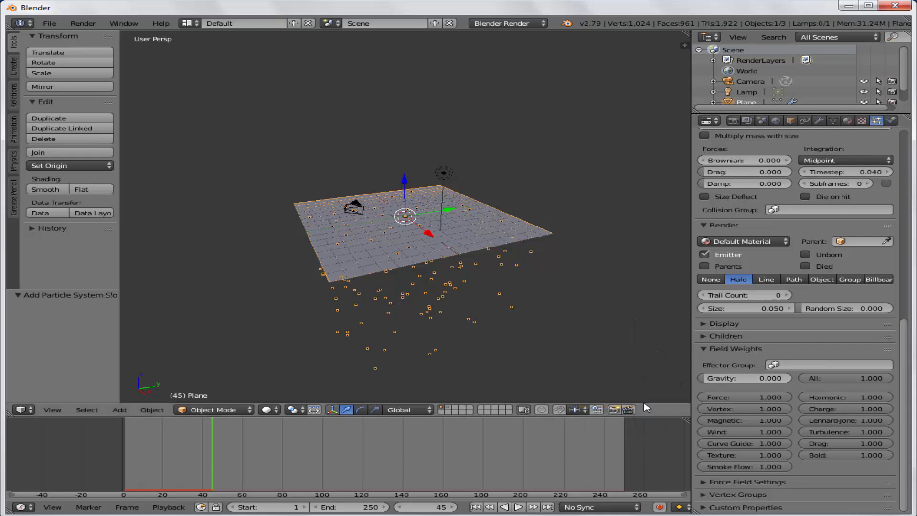
- Rewind to frame 1 and play the particle animation, stopping it at frame 120
left_click(476, 506)
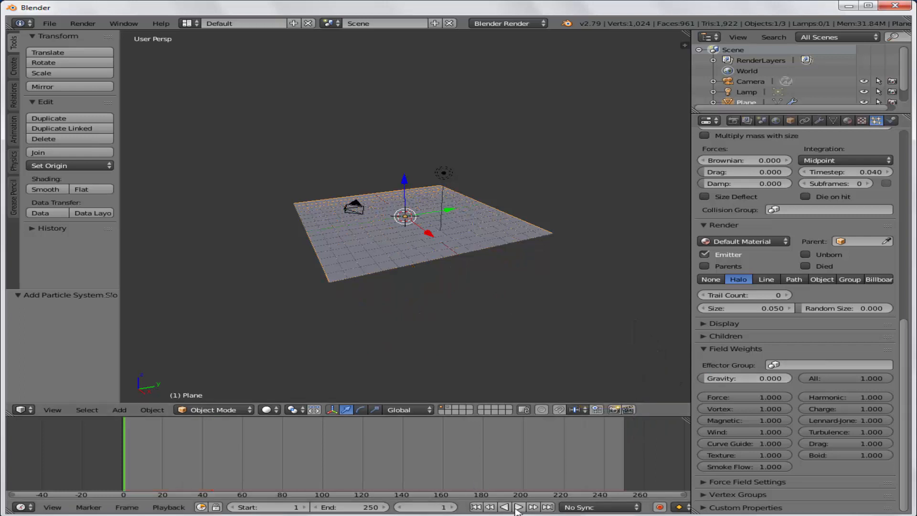
left_click(518, 506)
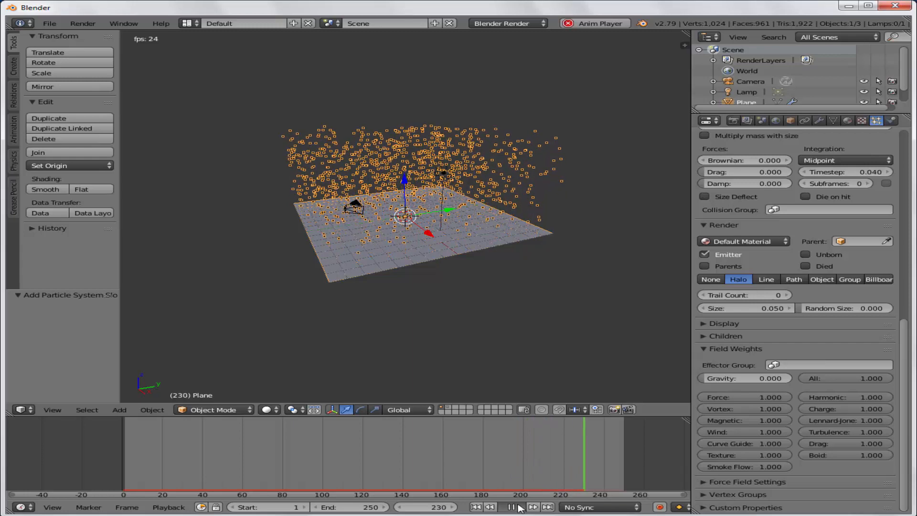
left_click(519, 507)
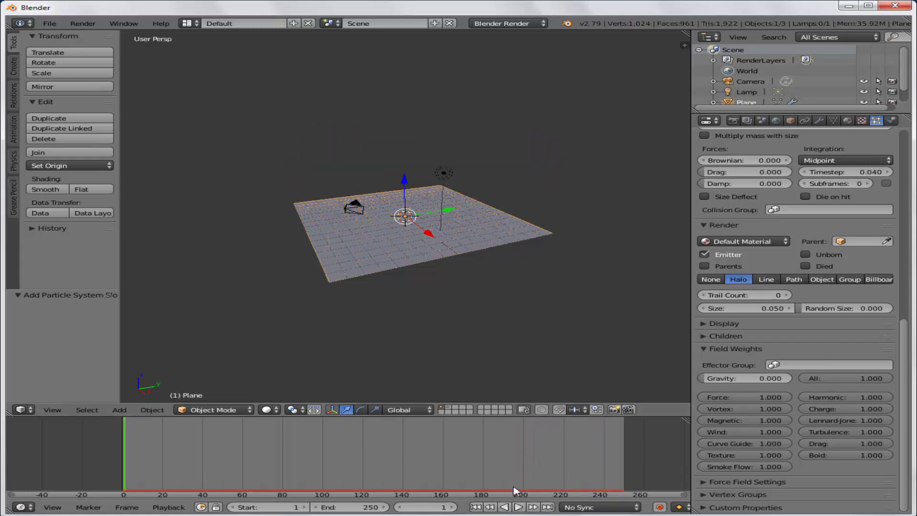
left_click(518, 507)
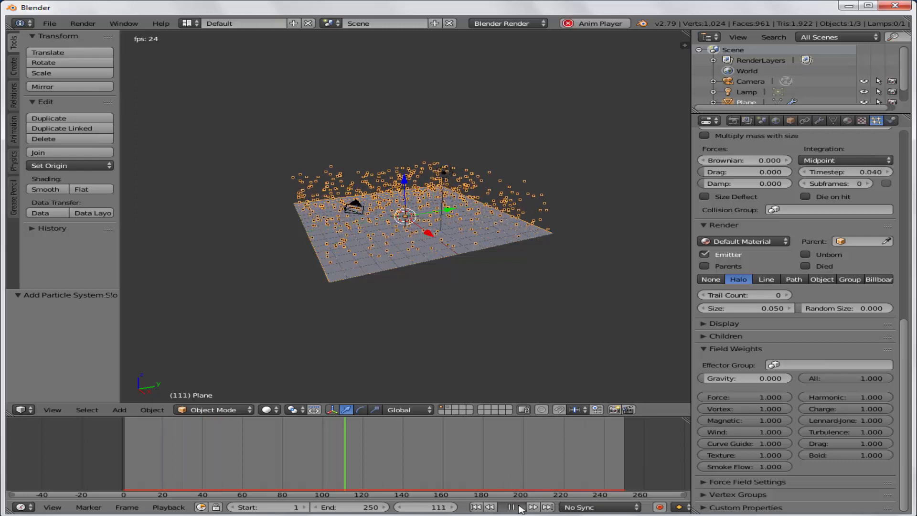
left_click(519, 508)
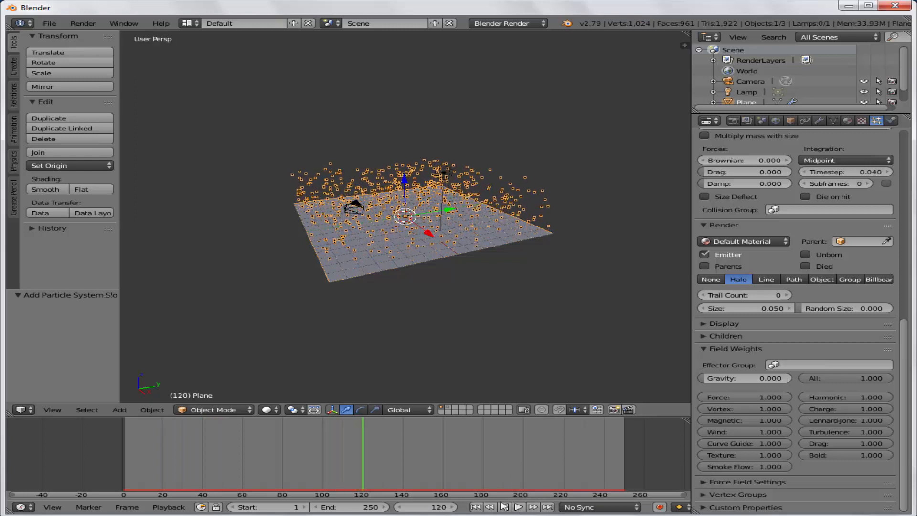
- Render a still image of frame 120 to check how the halo particles look
left_click(83, 24)
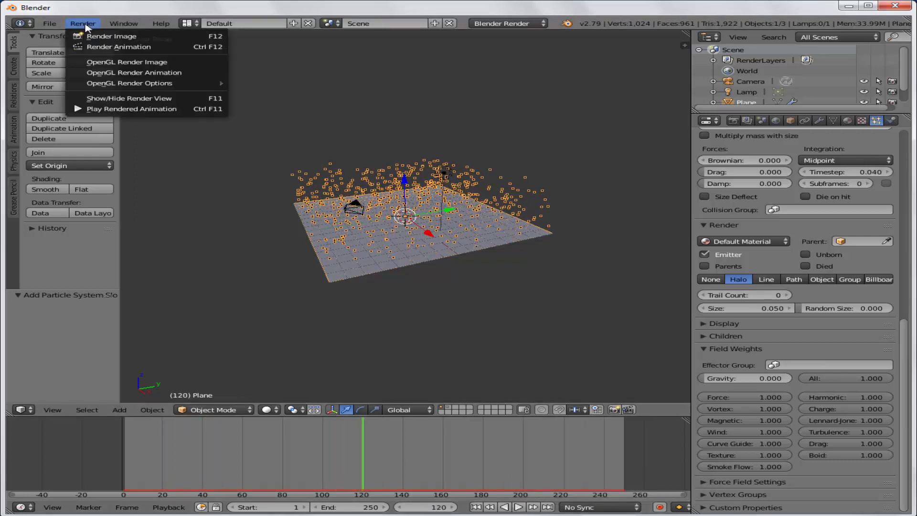
left_click(120, 40)
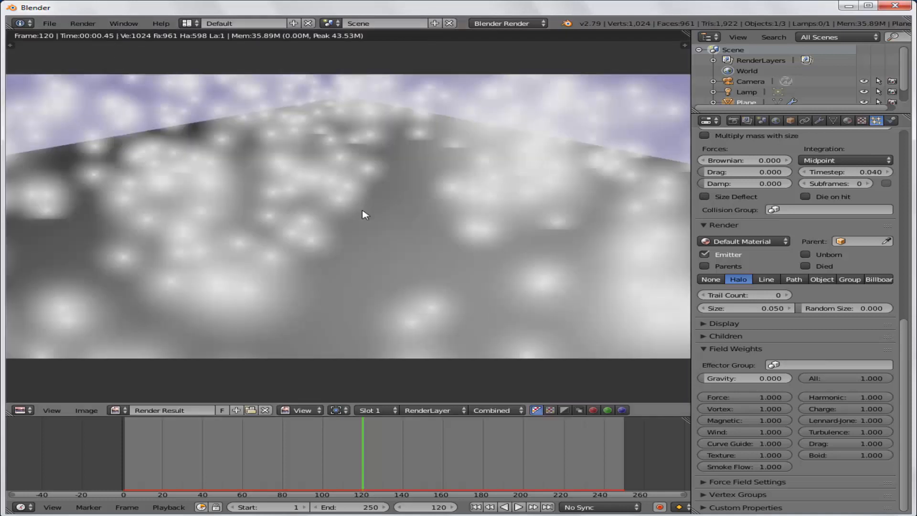
scroll(366, 216, "down", 1)
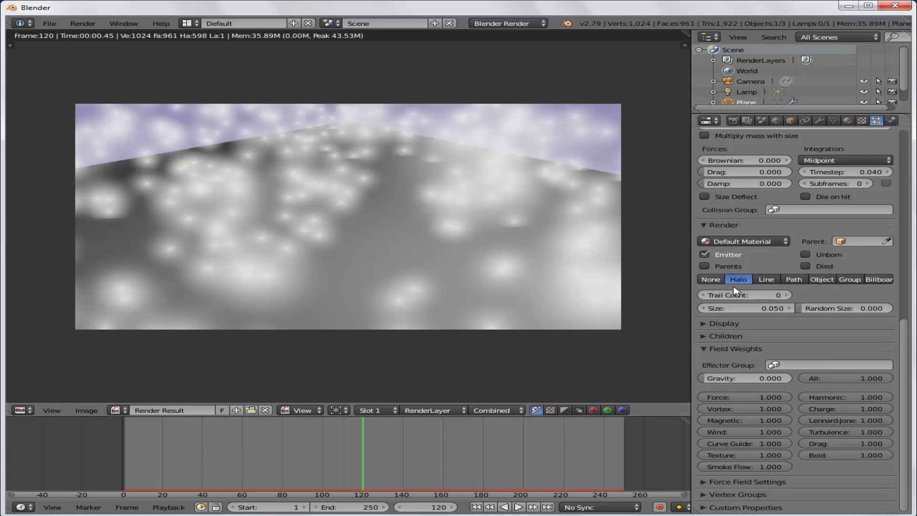
- Render the particles as objects with Sphere as the dupli object, and render a still image of frame 120
left_click(822, 280)
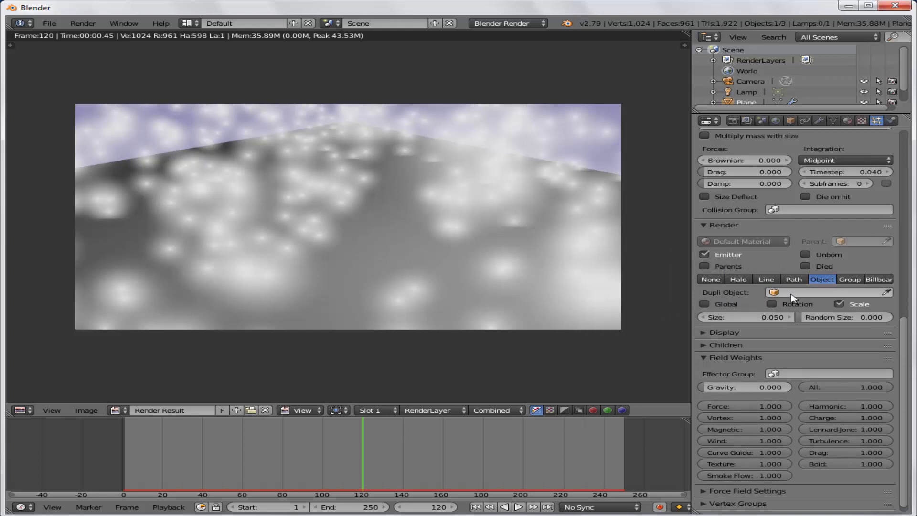
left_click(823, 293)
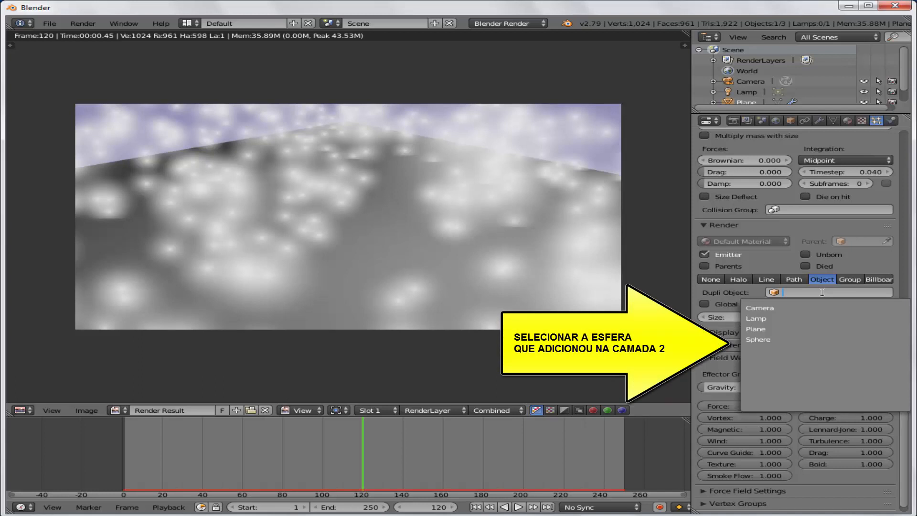
left_click(764, 340)
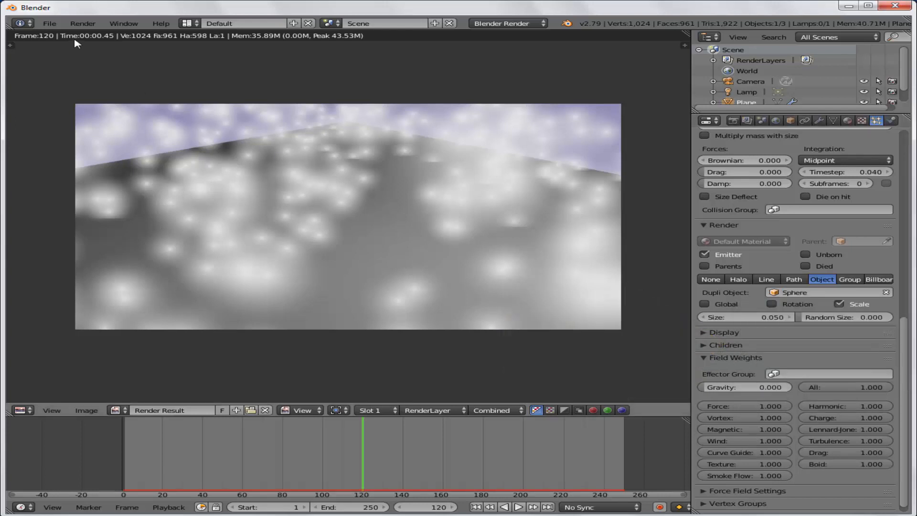
left_click(85, 25)
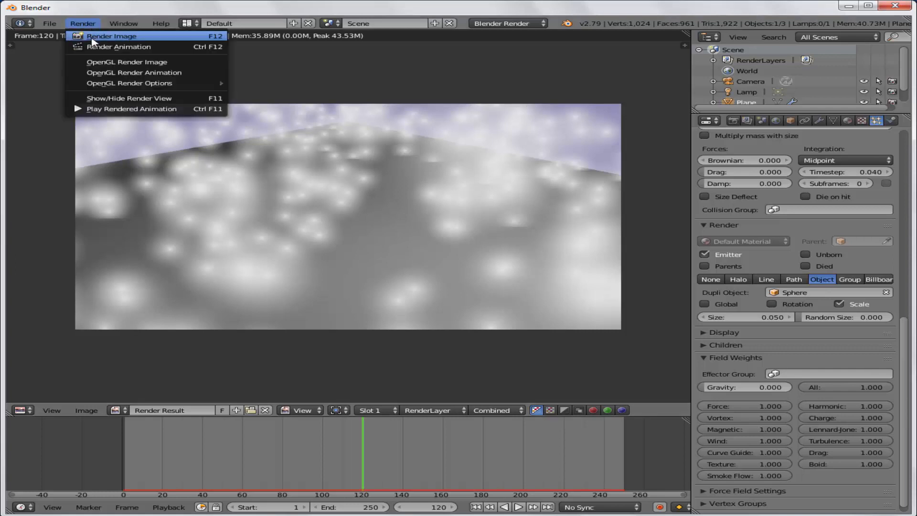
left_click(96, 36)
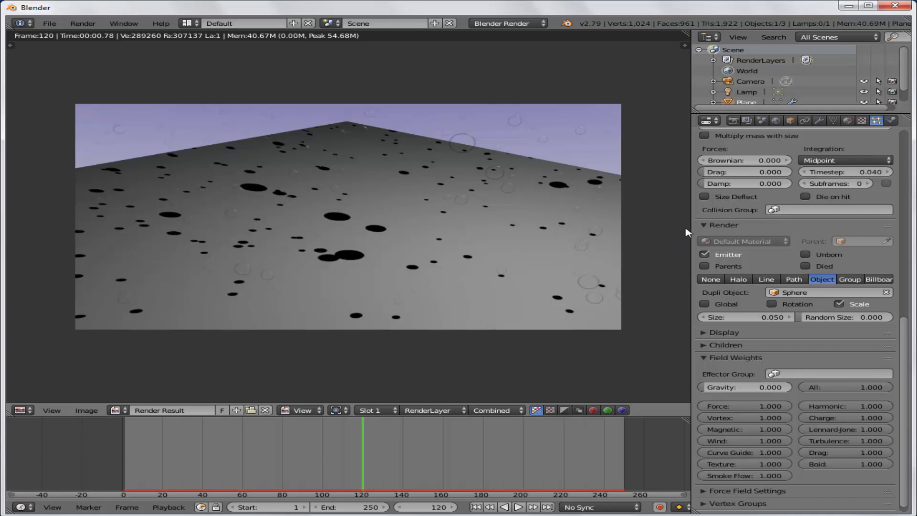
- Turn off rendering of the emitter plane, render a test image and return to the 3D view
left_click(705, 255)
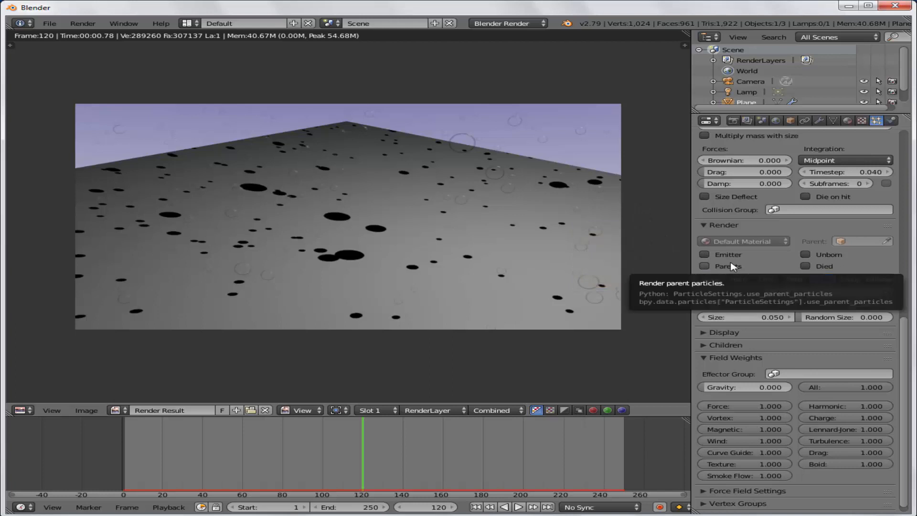
left_click(83, 23)
left_click(100, 34)
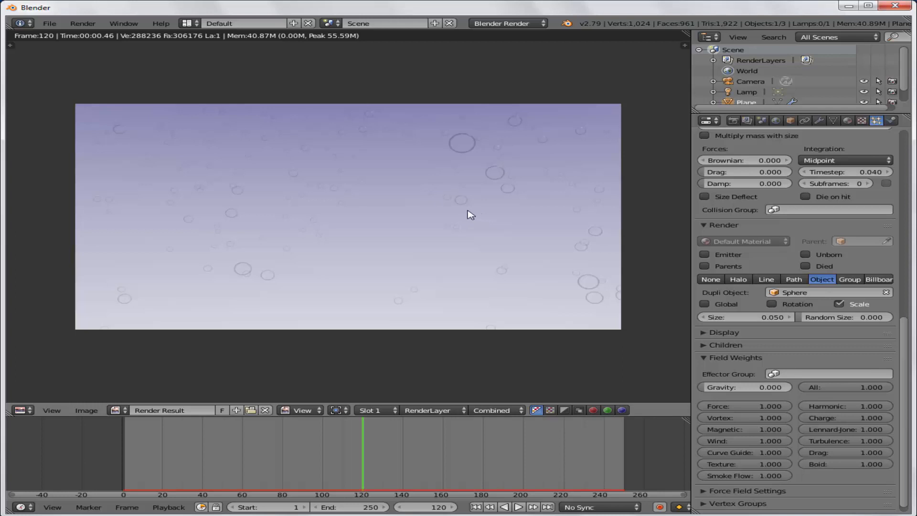
key("Escape")
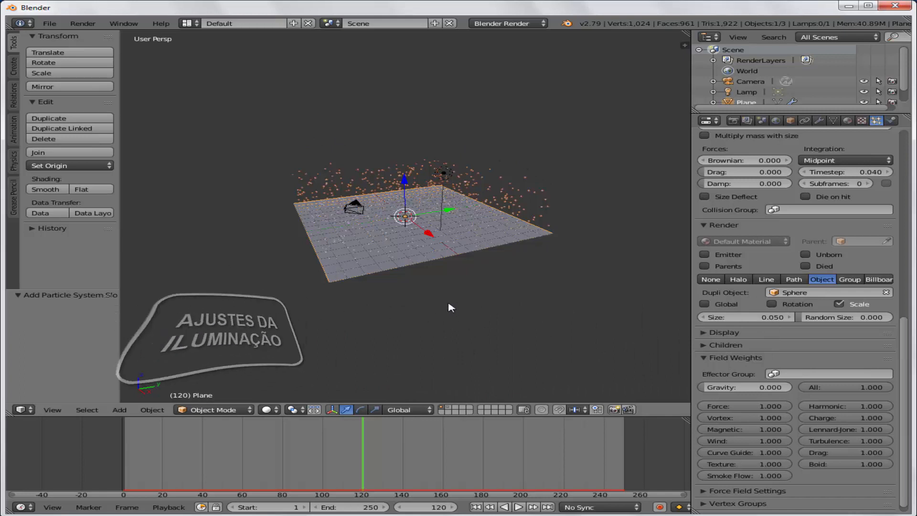
- Set the existing lamp's energy to 2.740
right_click(444, 173)
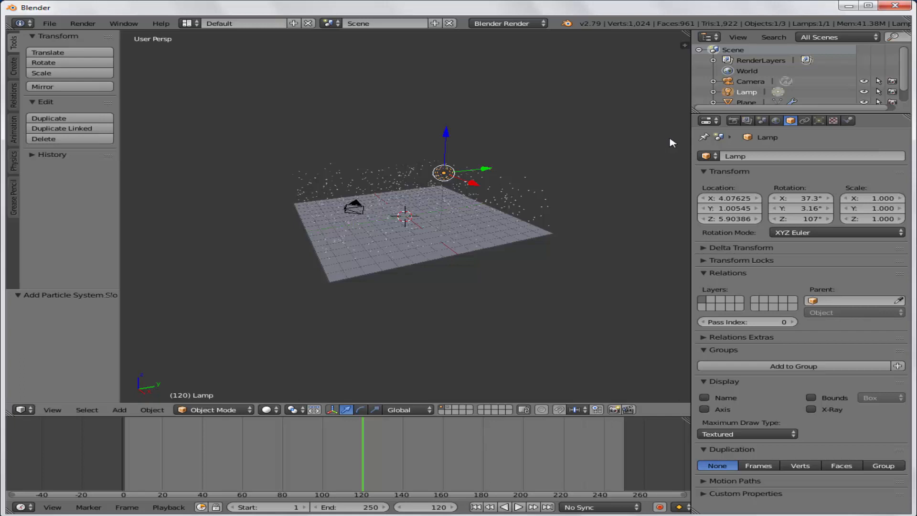
left_click(818, 121)
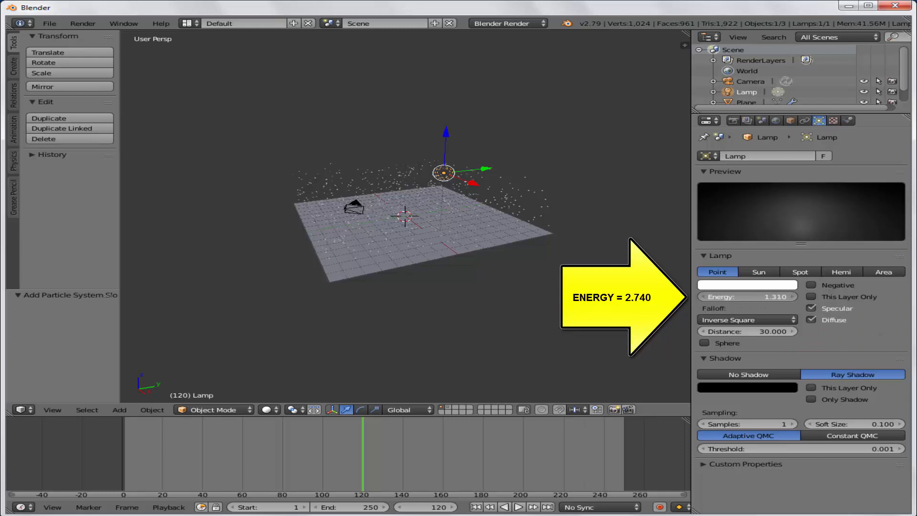
left_click_drag(747, 297, 779, 296)
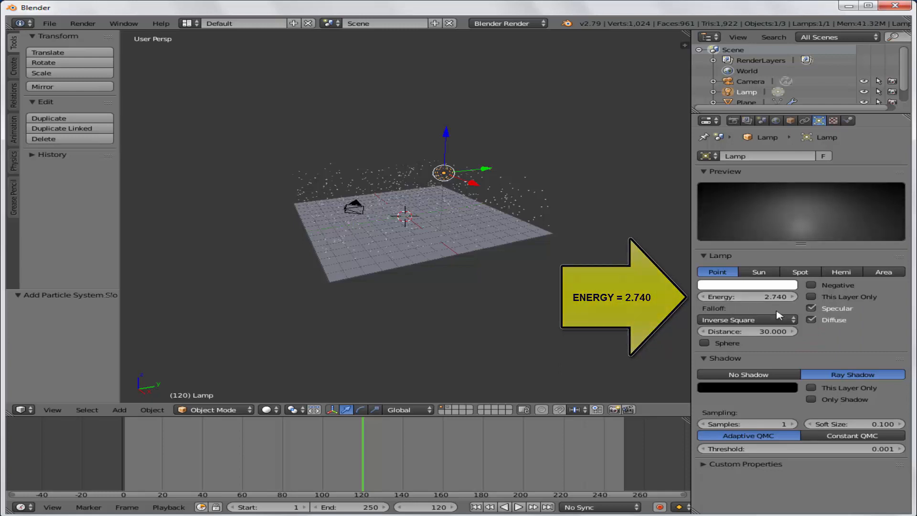
- Render a test image of the new lighting and change the lamp's ray shadow color to dark gray
left_click(82, 25)
left_click(95, 35)
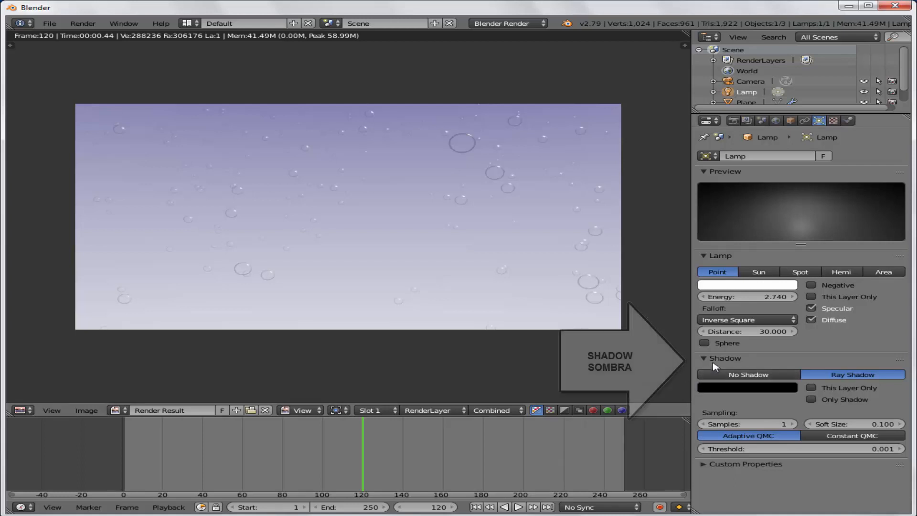
left_click(747, 388)
left_click_drag(787, 326, 786, 295)
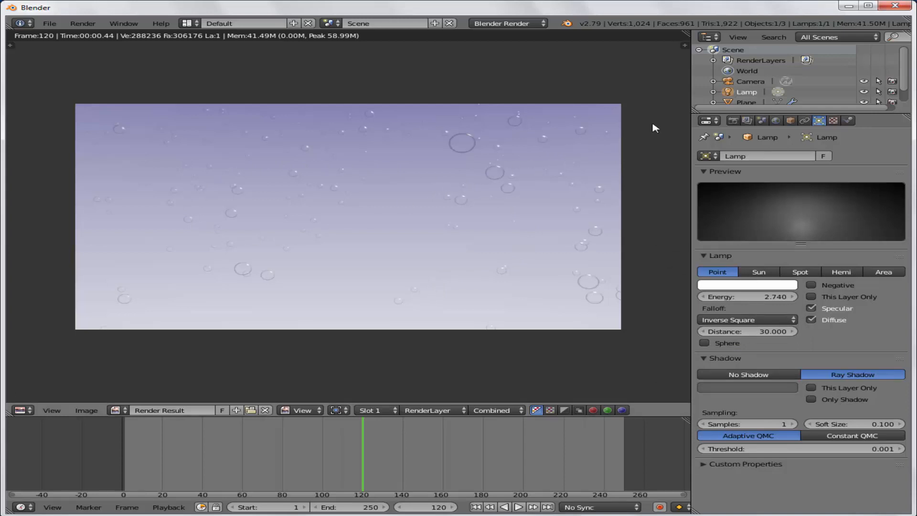
- Change the world's horizon color to a light violet-blue, and check it with a test render
left_click(775, 121)
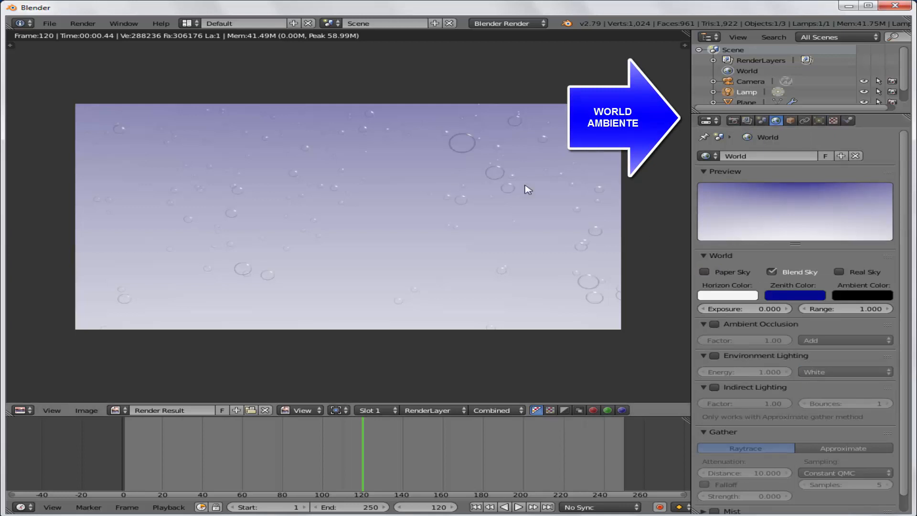
left_click(732, 296)
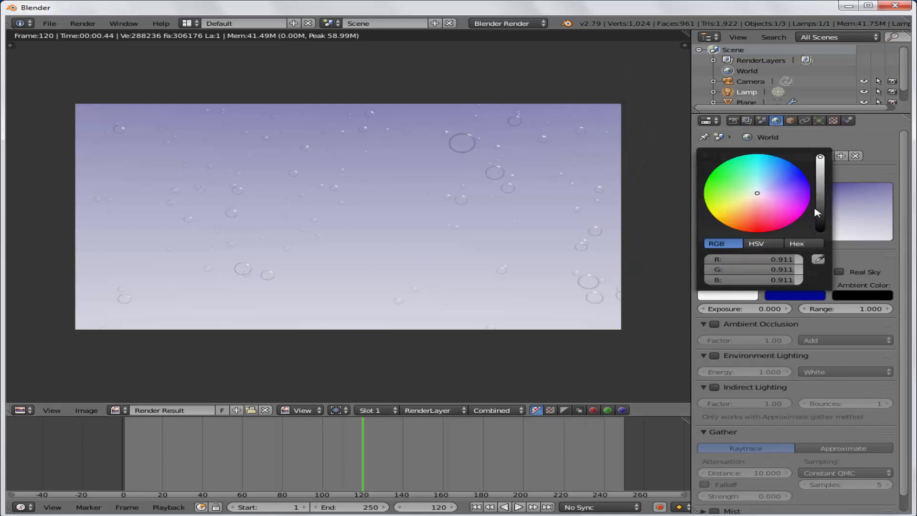
left_click_drag(757, 197, 778, 185)
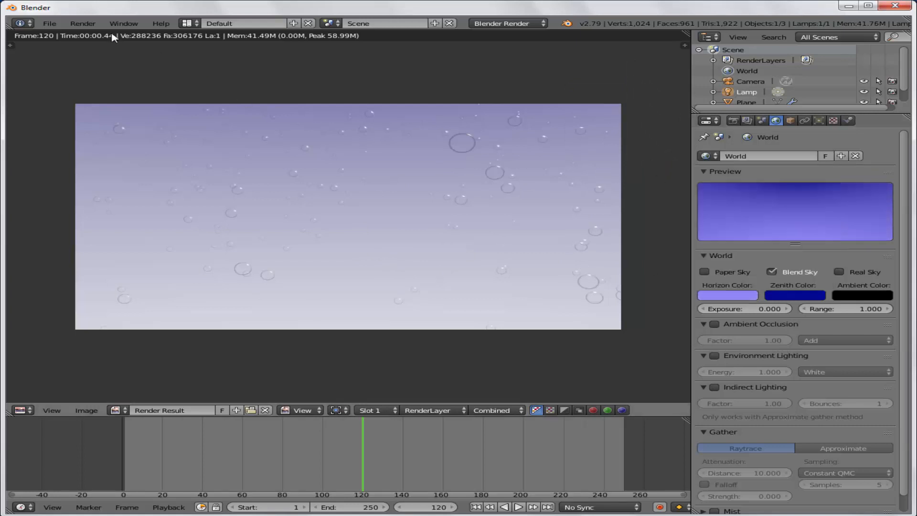
left_click(85, 24)
left_click(92, 39)
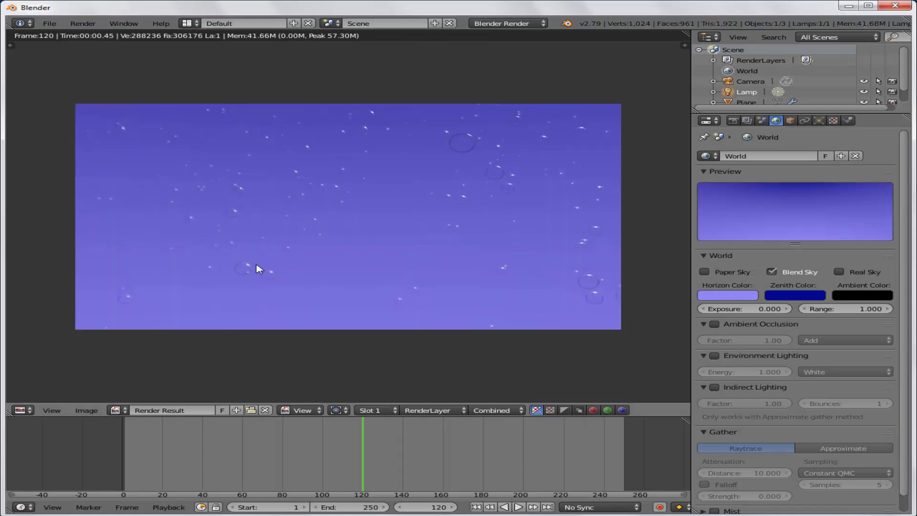
key("Escape")
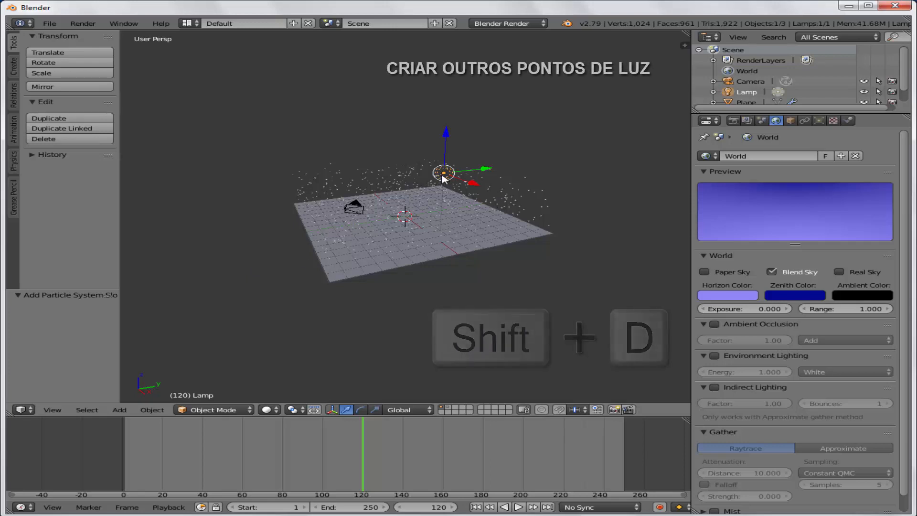
- Add a red copy of the lamp with No Shadow, offset by about X -1.85, Y -3.60, Z 0.47
key("shift+d")
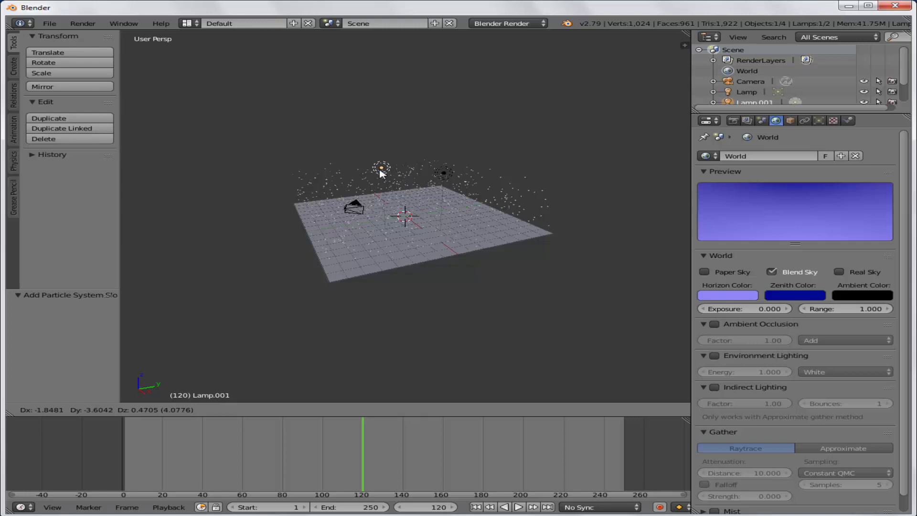
left_click(381, 173)
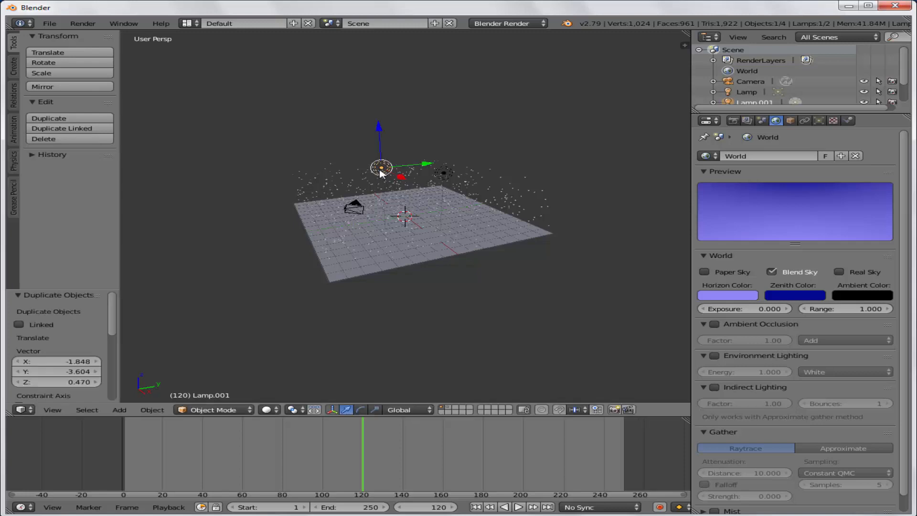
left_click(818, 120)
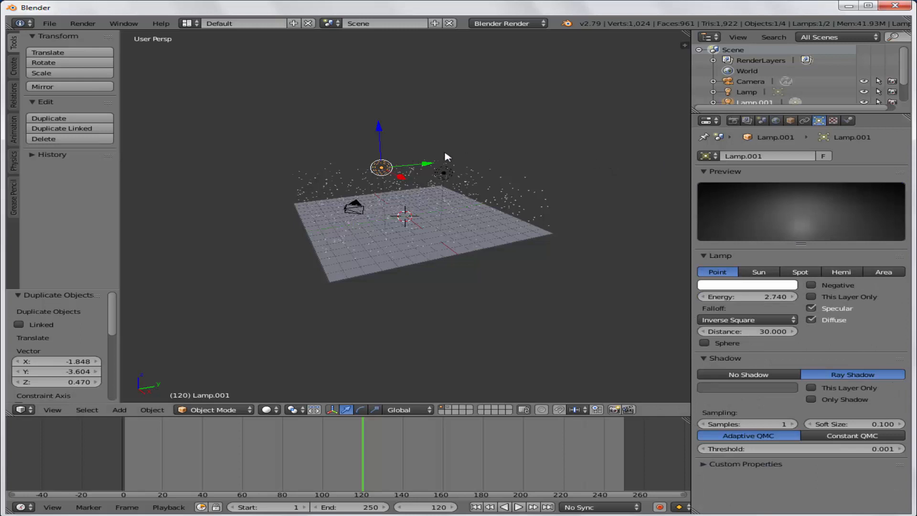
left_click(749, 286)
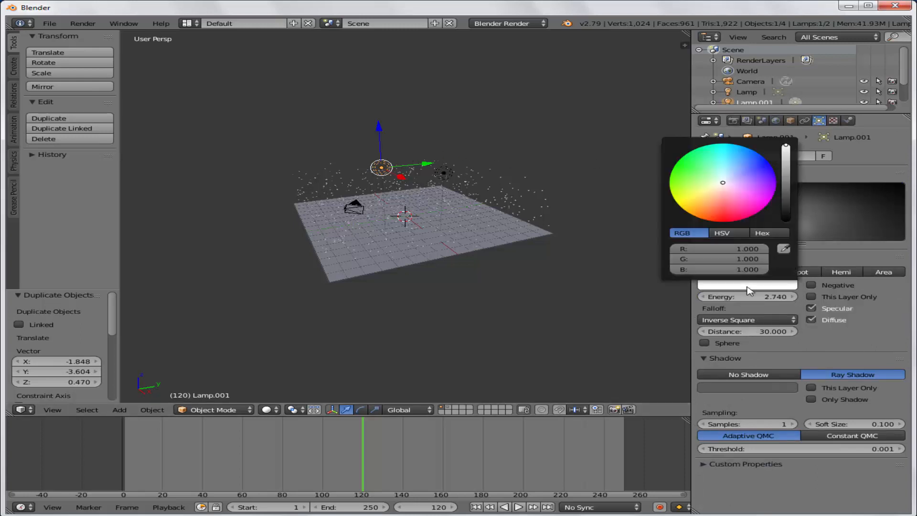
left_click(724, 219)
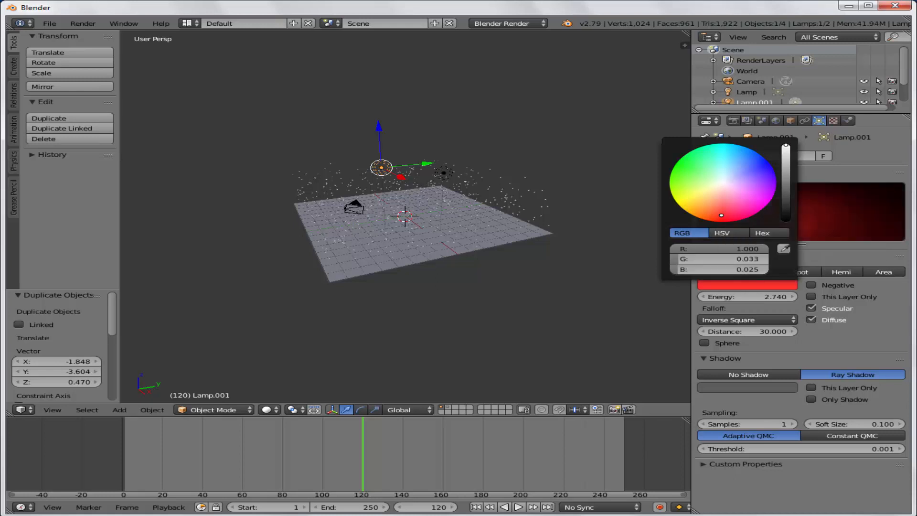
left_click(746, 375)
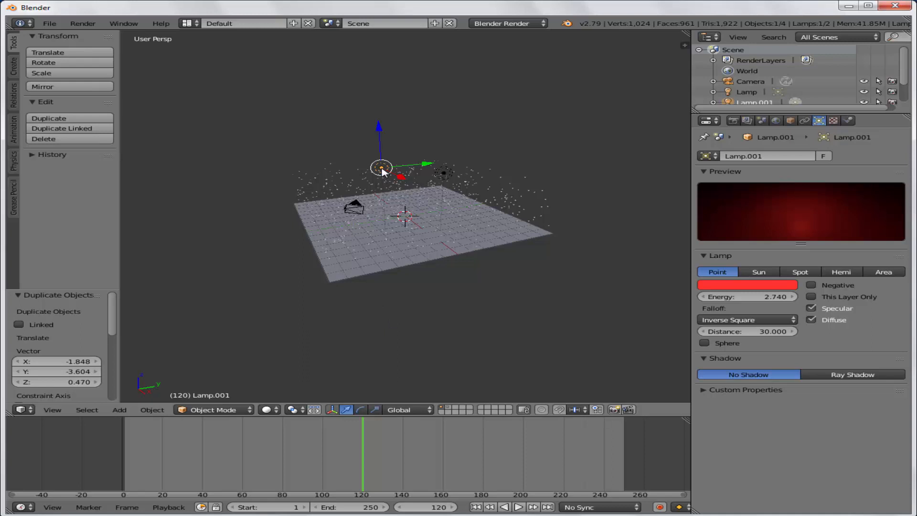
- Duplicate the red lamp with an offset of about X 0.76, Y 1.60, Z -0.11 and color the copy bright green
key("shift+d")
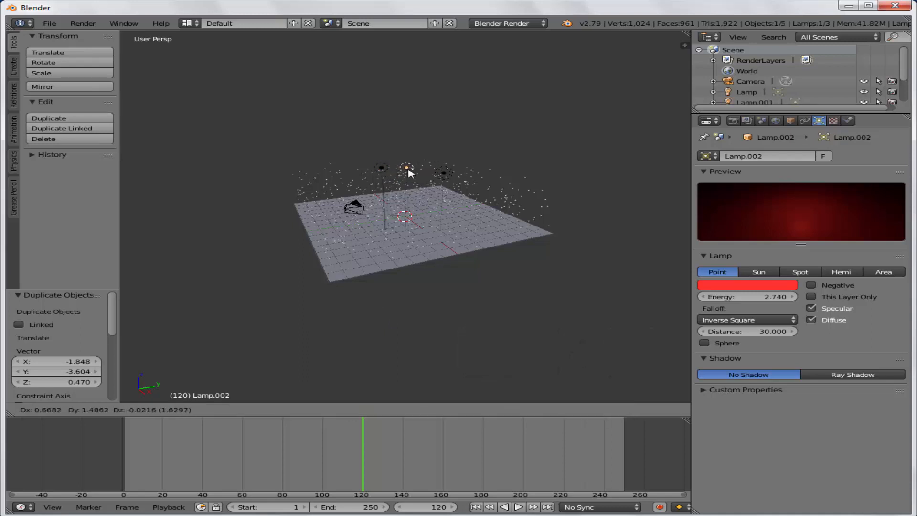
left_click(409, 172)
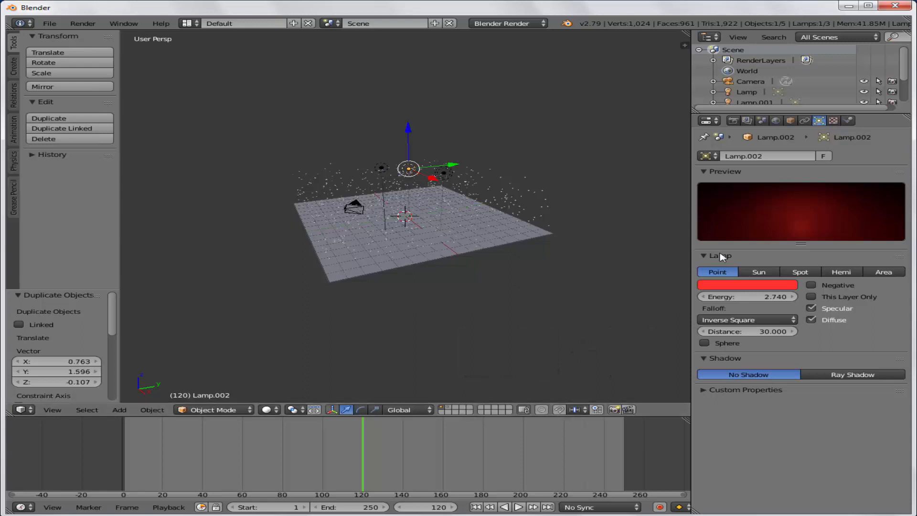
left_click(749, 289)
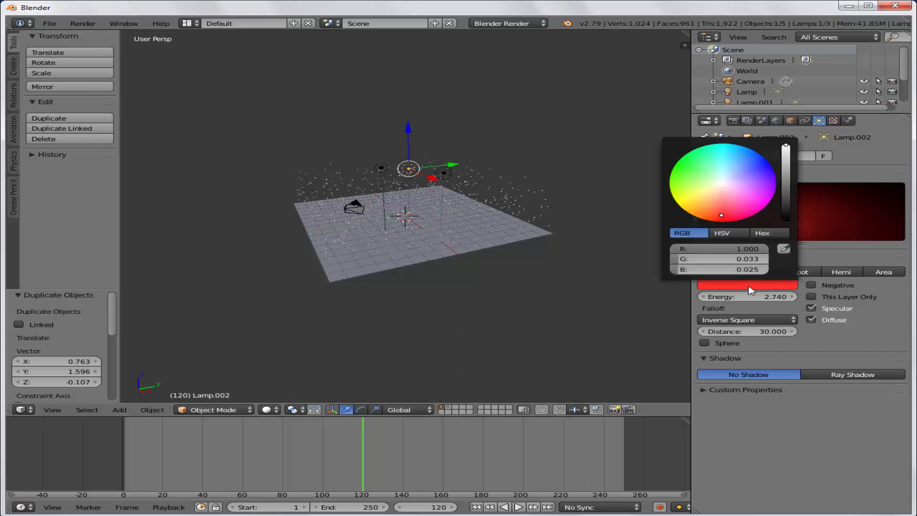
left_click(686, 175)
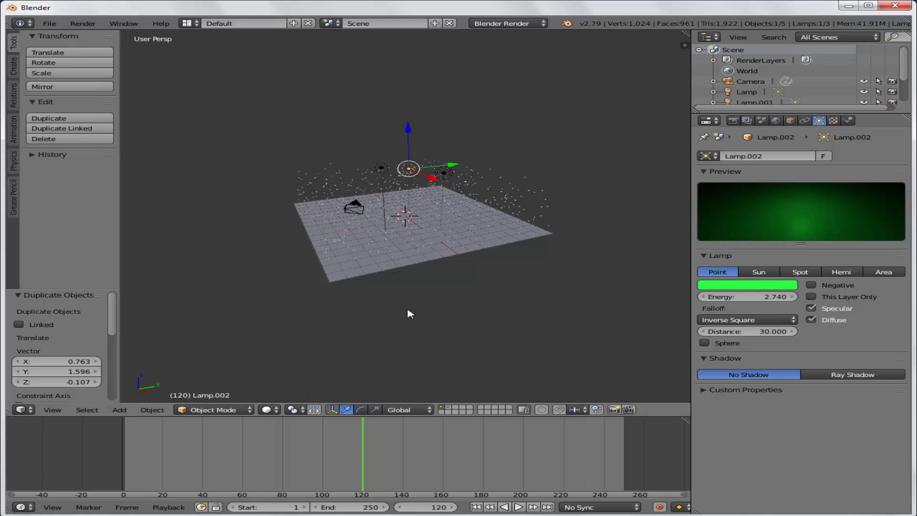
- Duplicate the green lamp with an offset of about X 1.88, Y 0.21, Z -0.24 and color the copy yellow
middle_click_drag(409, 313, 516, 317)
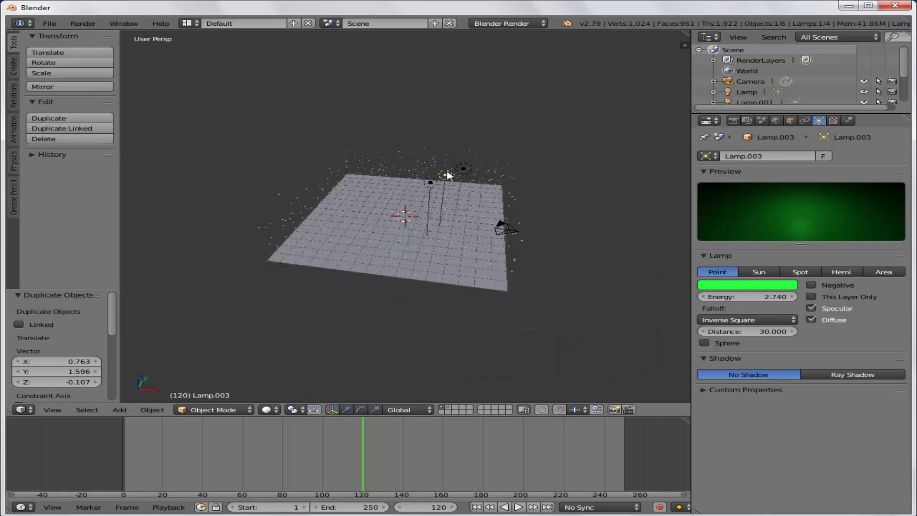
key("shift+d")
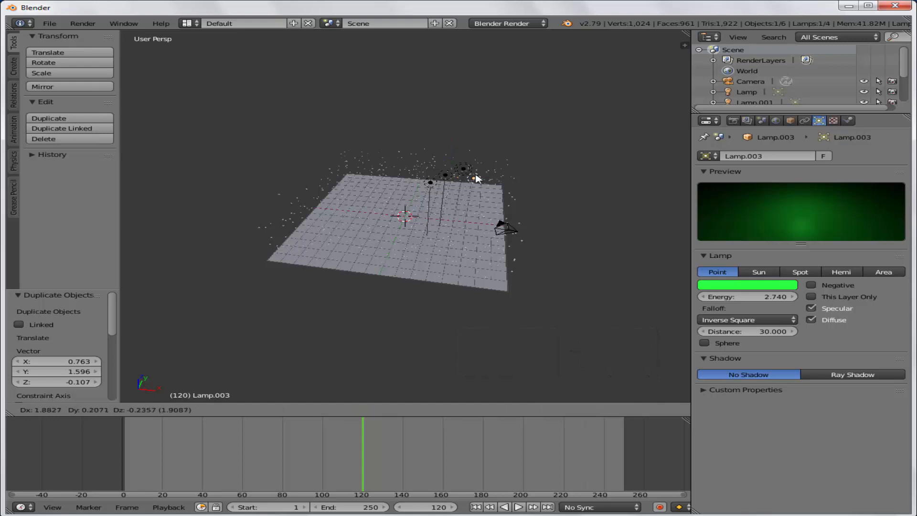
left_click(476, 178)
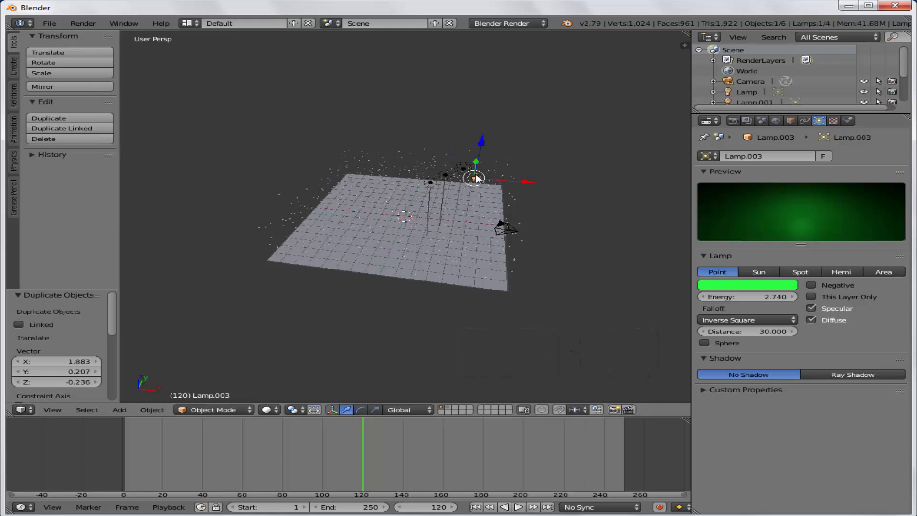
left_click(761, 285)
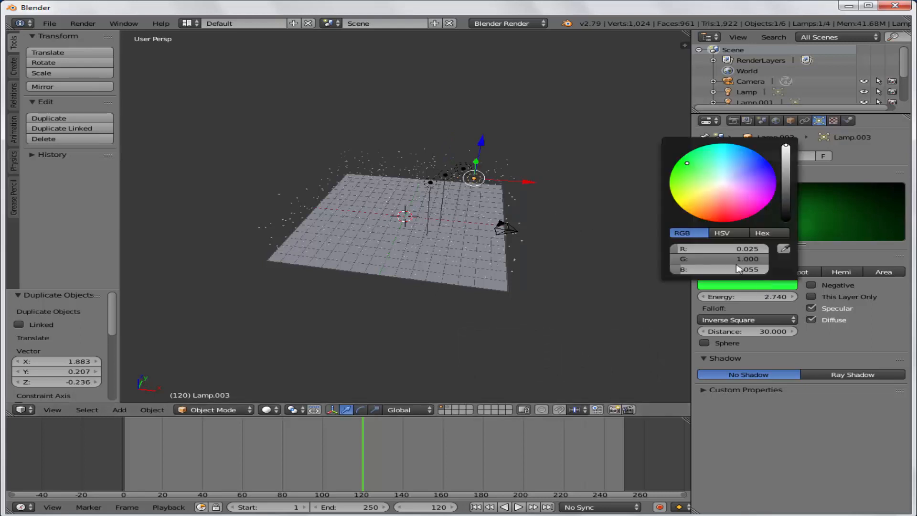
left_click(690, 209)
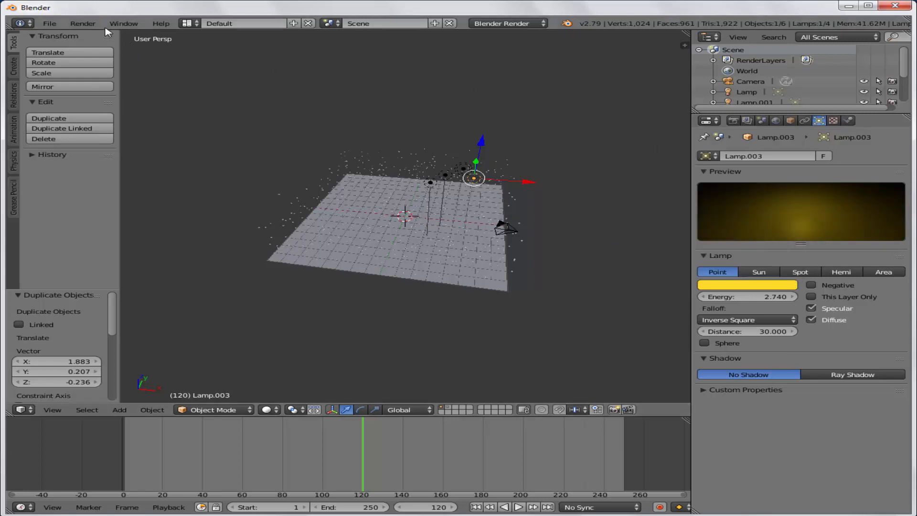
- Render a test image of the scene lit by the colored lamps and return to the 3D view
left_click(89, 24)
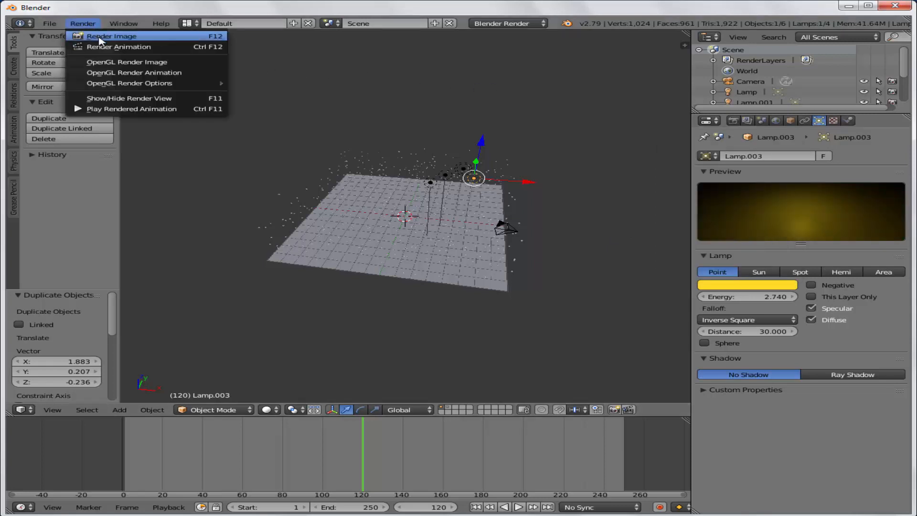
left_click(102, 38)
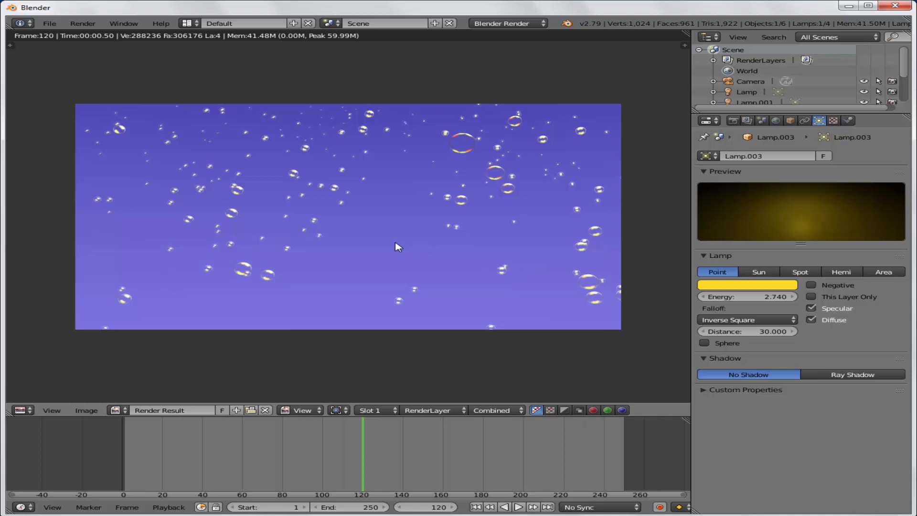
key("Escape")
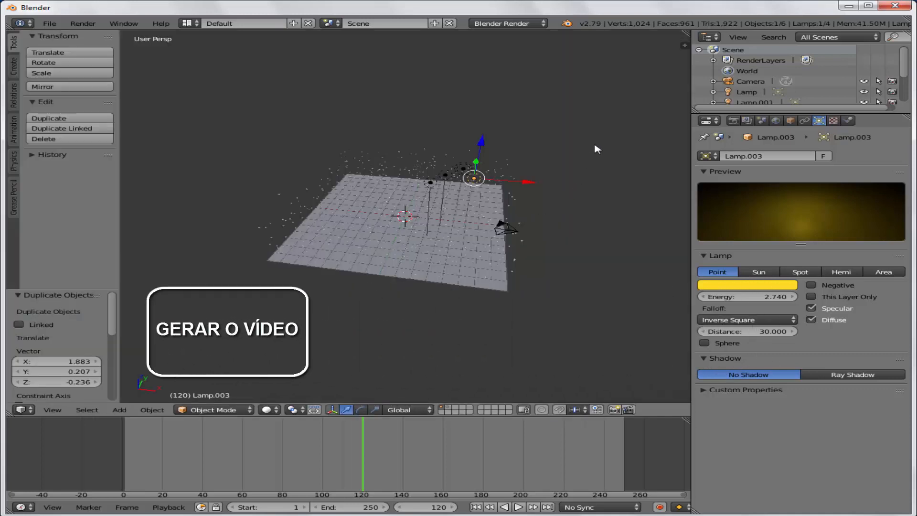
- Apply the HDTV 720p preset to the render dimensions
left_click(733, 121)
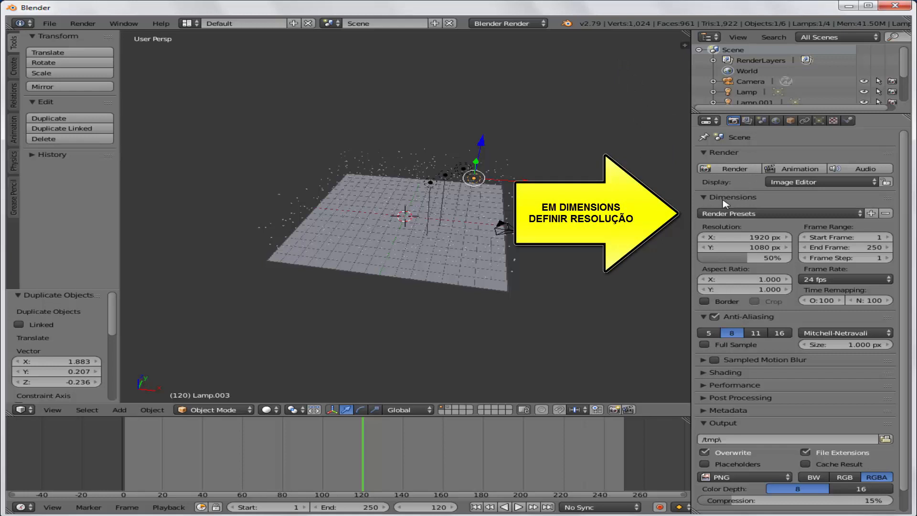
left_click(747, 216)
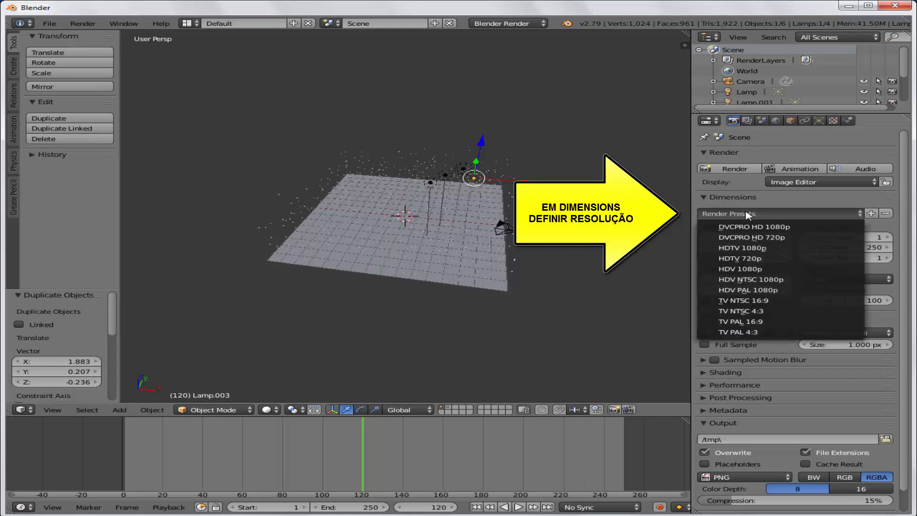
left_click(754, 260)
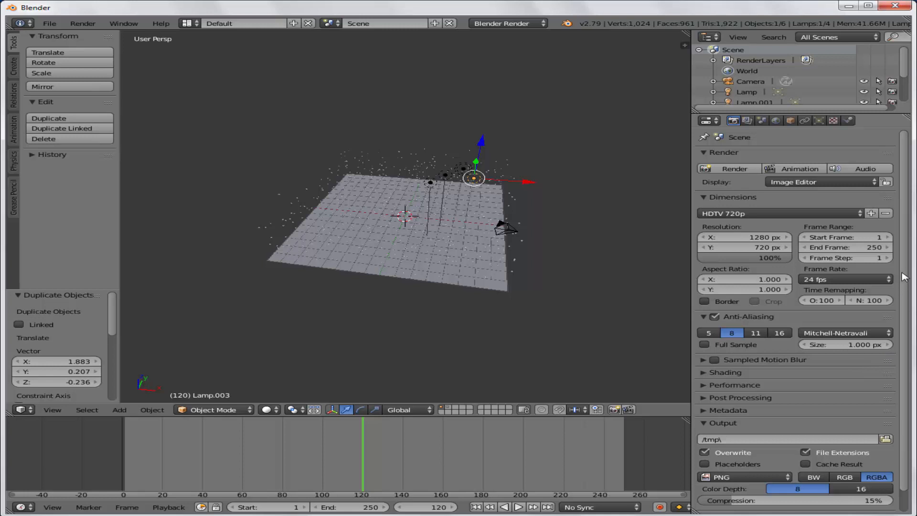
- Set the render output path to /tmp\bolhas
scroll(907, 275, "down", 1)
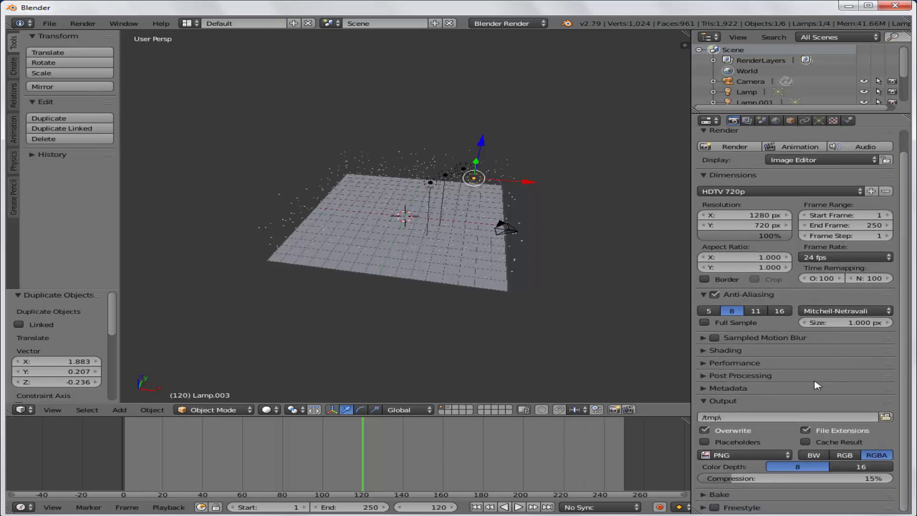
left_click(731, 417)
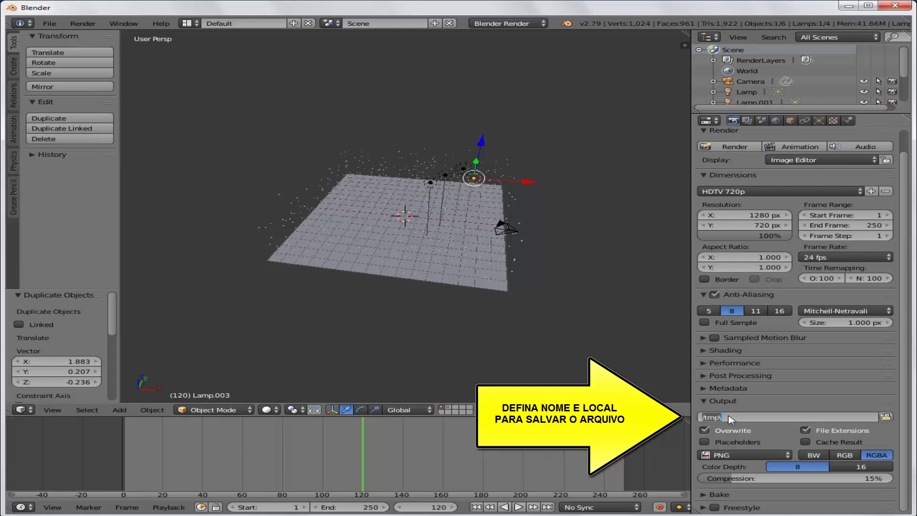
left_click(726, 417)
type("bolhas")
key("Return")
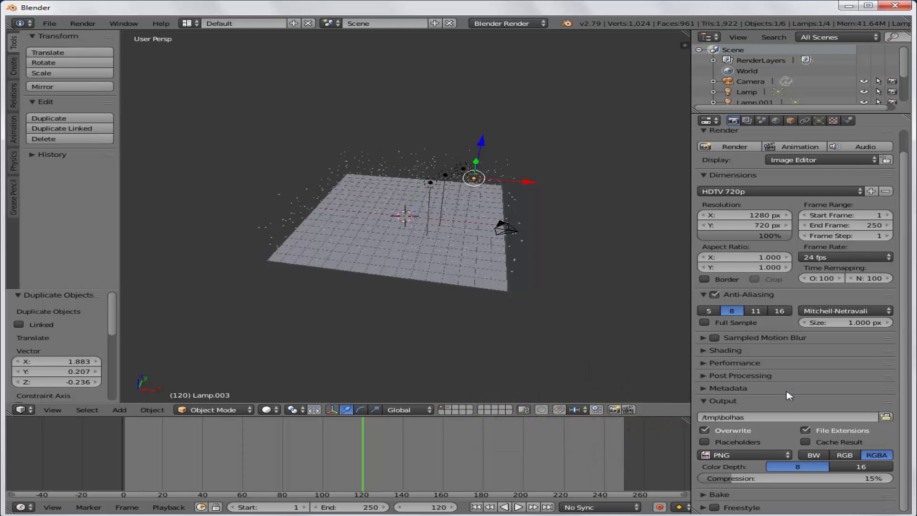
- Set the output format to AVI JPEG in RGB with 100% quality
left_click(787, 455)
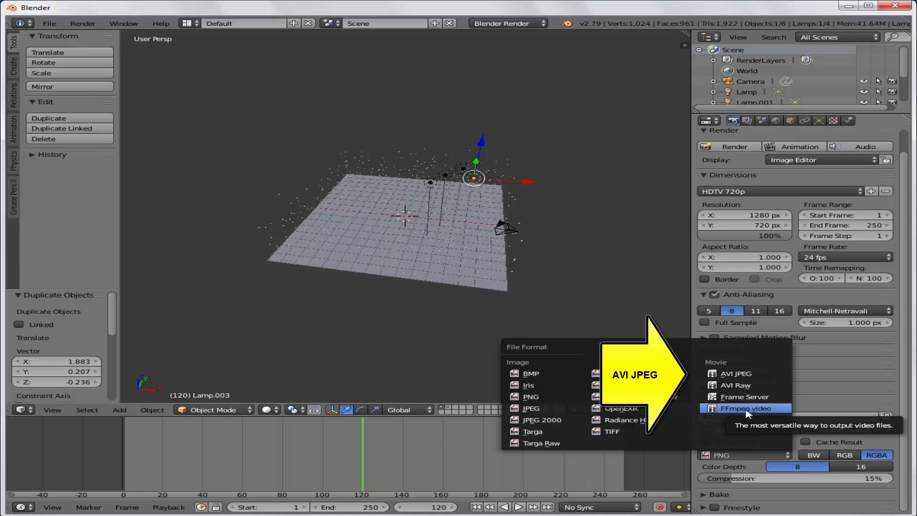
left_click(743, 379)
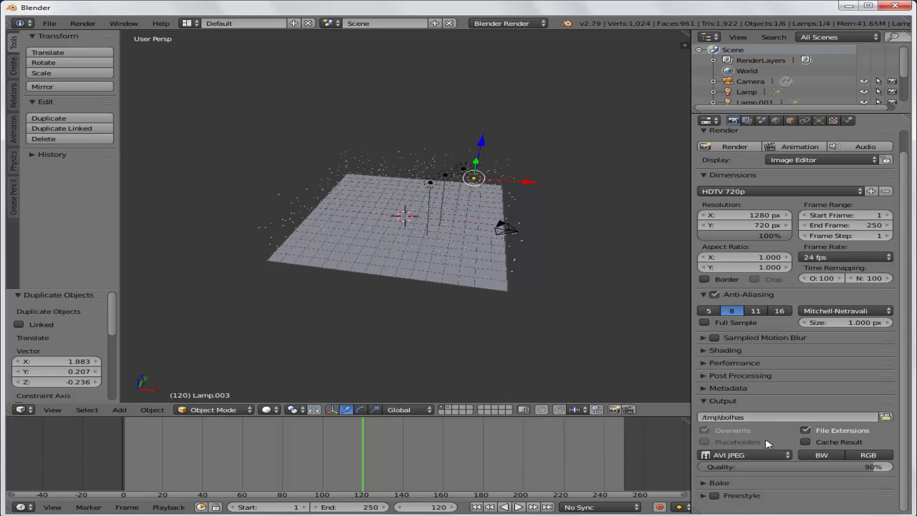
left_click(871, 456)
left_click_drag(764, 467, 773, 466)
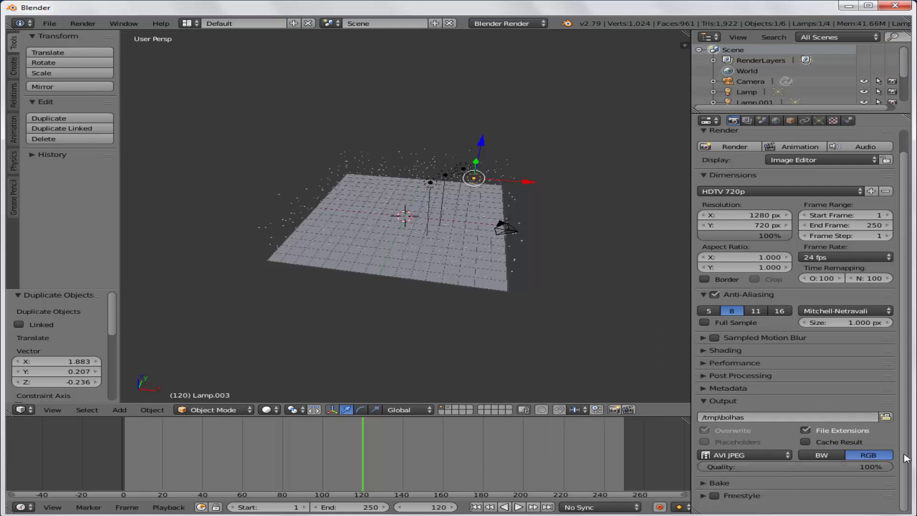
- Preview the bubble animation through the camera, playing it from frame 2 and stopping partway
scroll(903, 458, "up", 2)
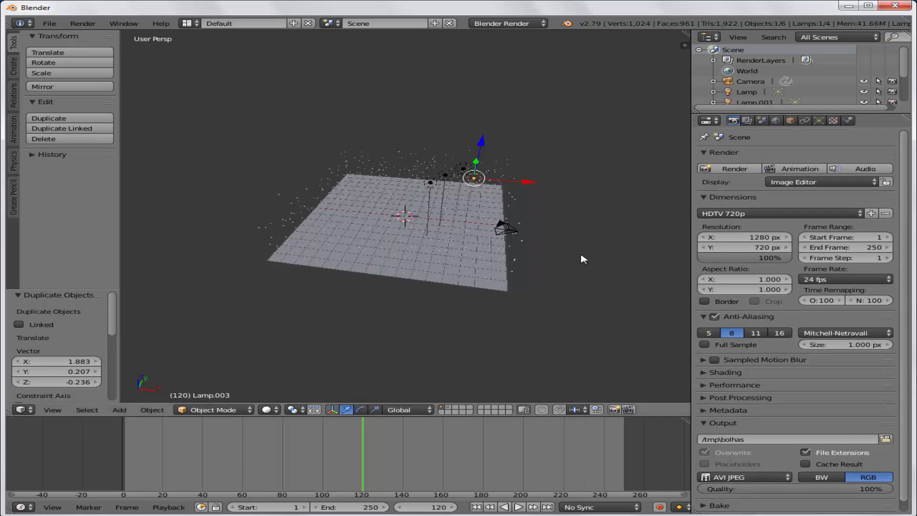
key("KP_0")
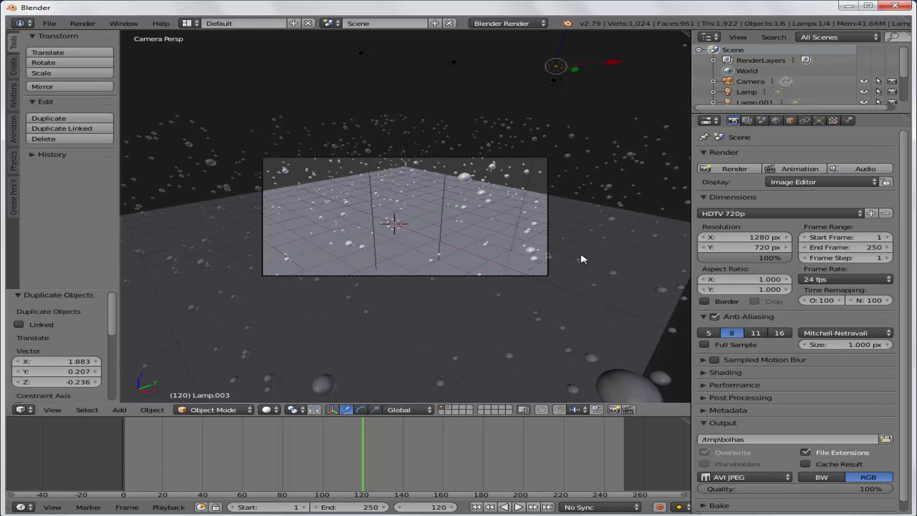
scroll(444, 283, "up", 4)
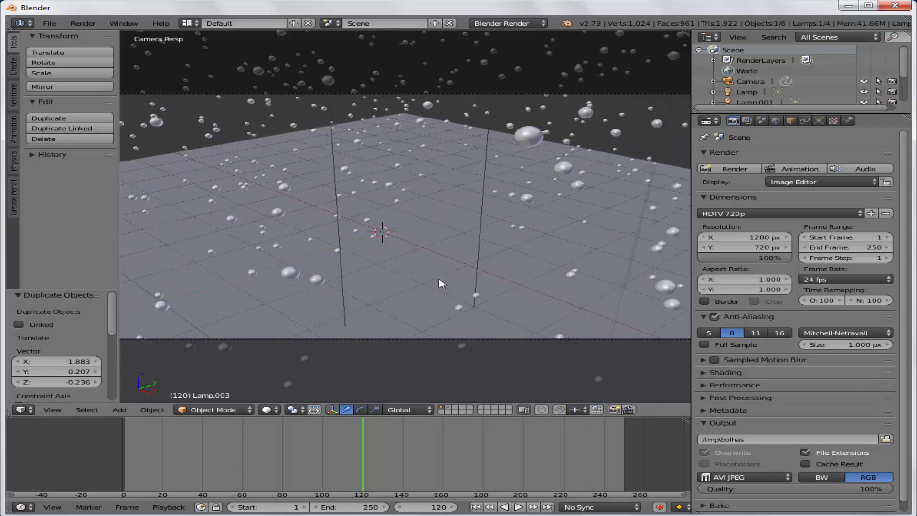
scroll(441, 284, "down", 1)
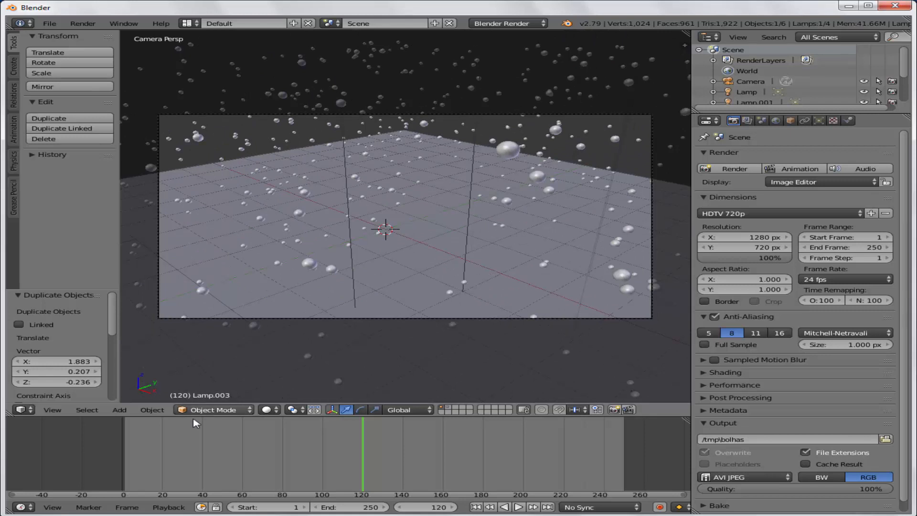
left_click(128, 451)
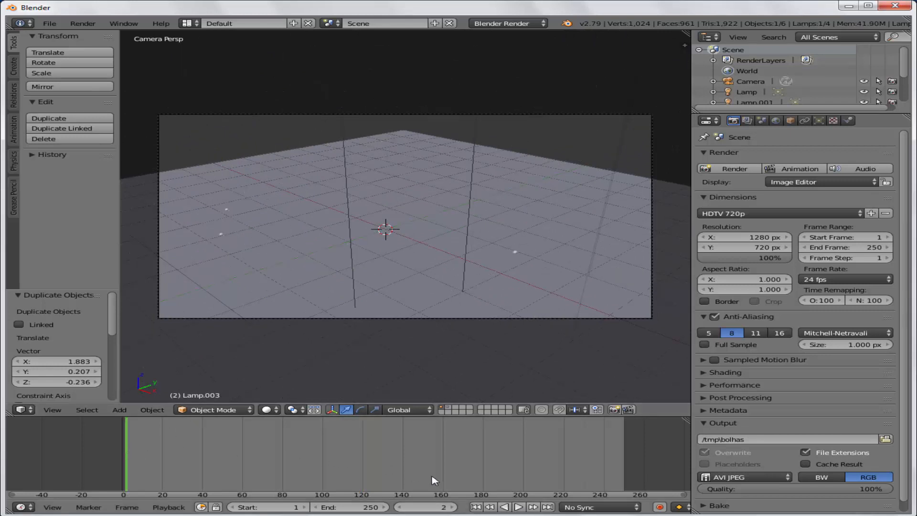
left_click(518, 507)
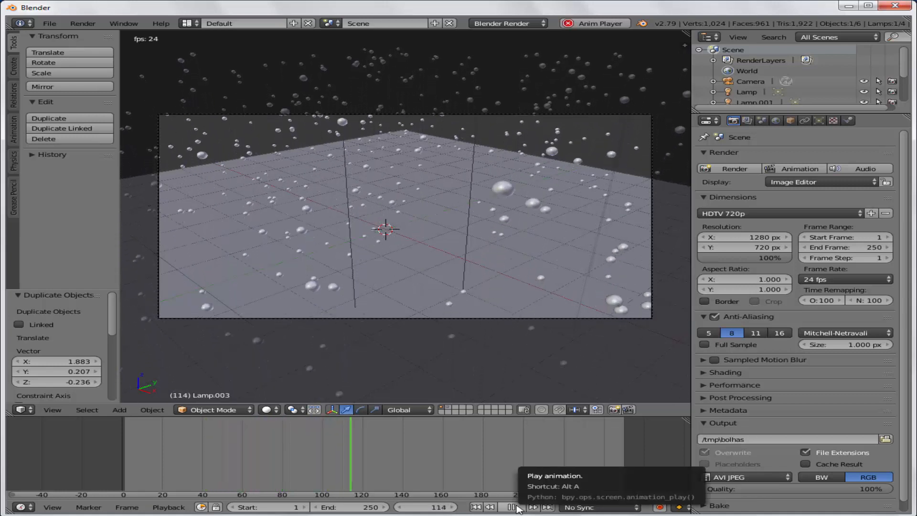
left_click(511, 507)
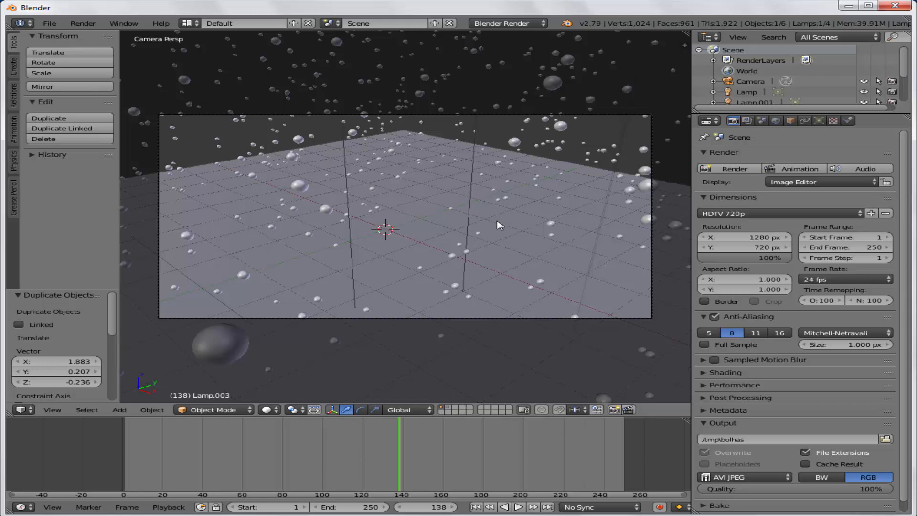
- Set the plane's particle emission normal velocity to 1.88 and preview the bubbles briefly from frame 1
right_click(457, 203)
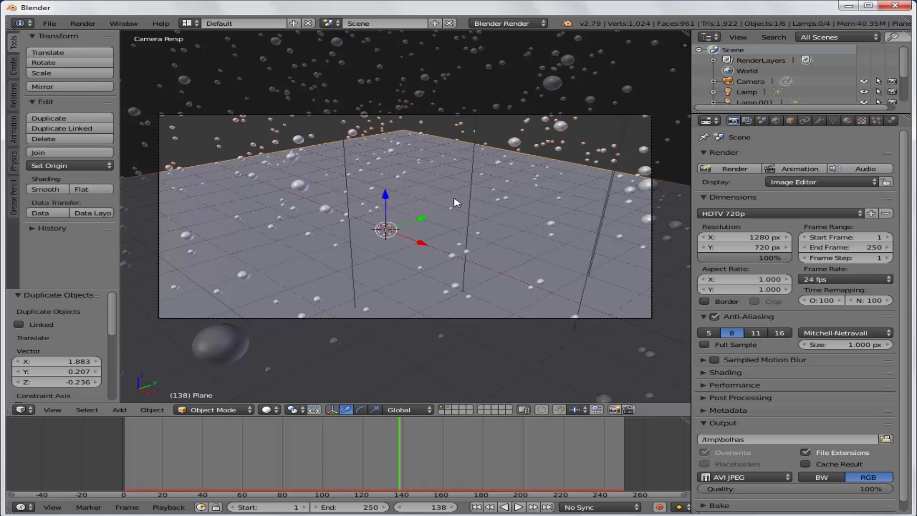
left_click(876, 121)
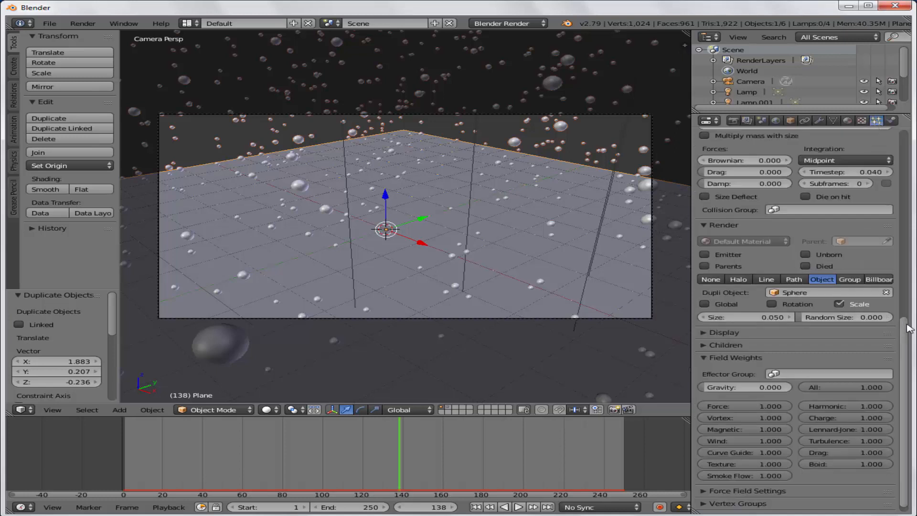
left_click_drag(907, 324, 907, 183)
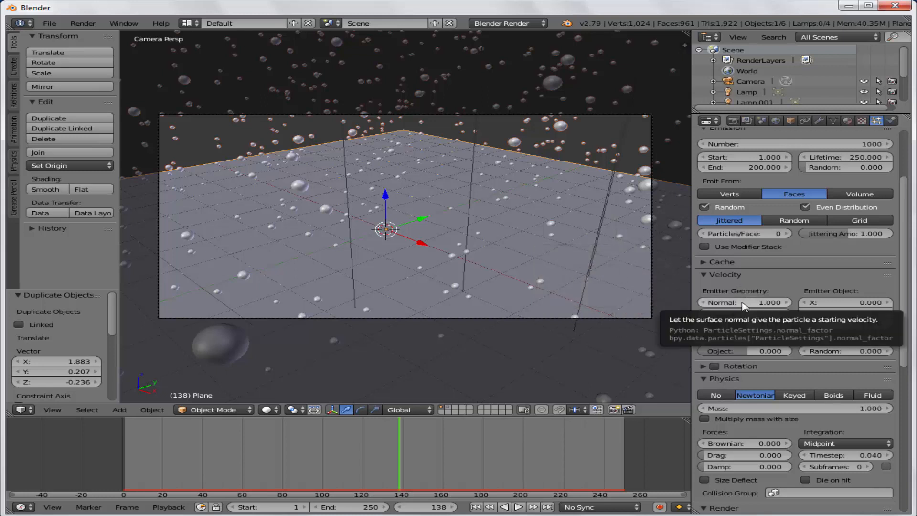
left_click_drag(743, 305, 759, 306)
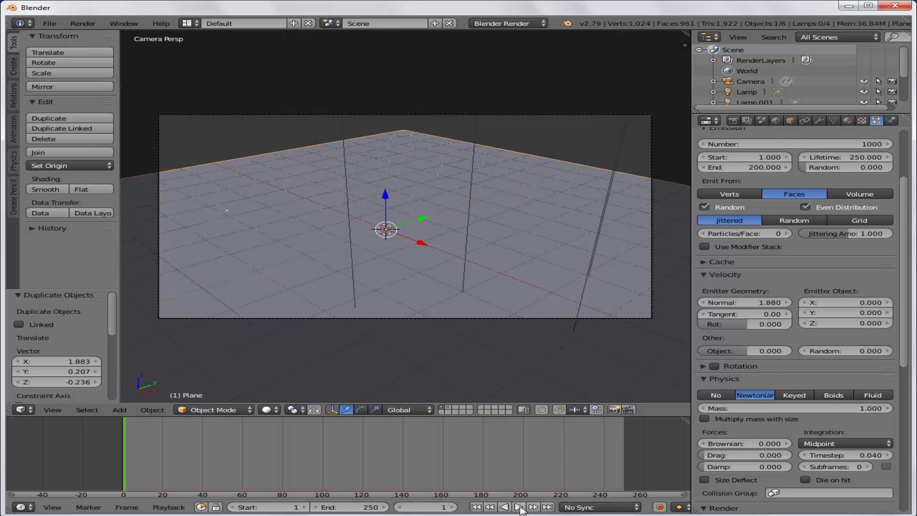
left_click(520, 507)
left_click(519, 507)
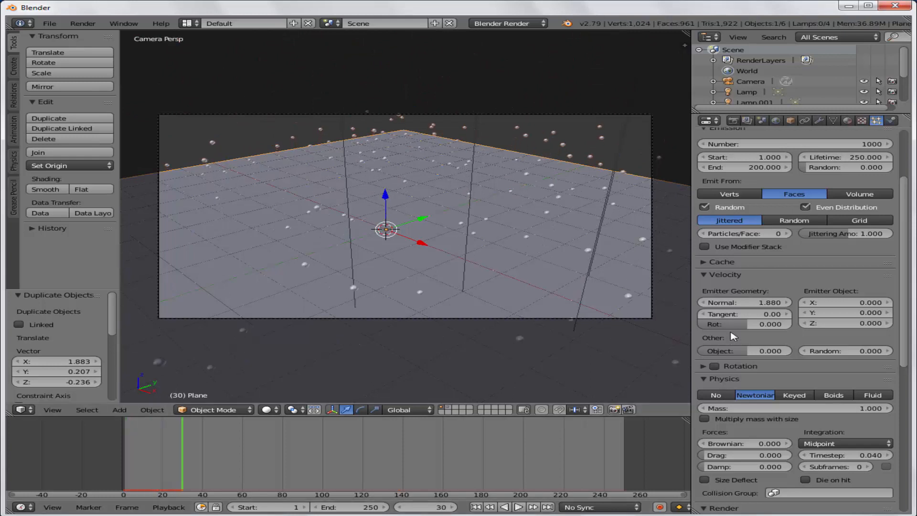
- Lower the plane's particle normal velocity to 0.57 and then 0.4, replaying the bubbles from frame 1 to check their speed
left_click_drag(771, 302, 754, 303)
left_click(475, 507)
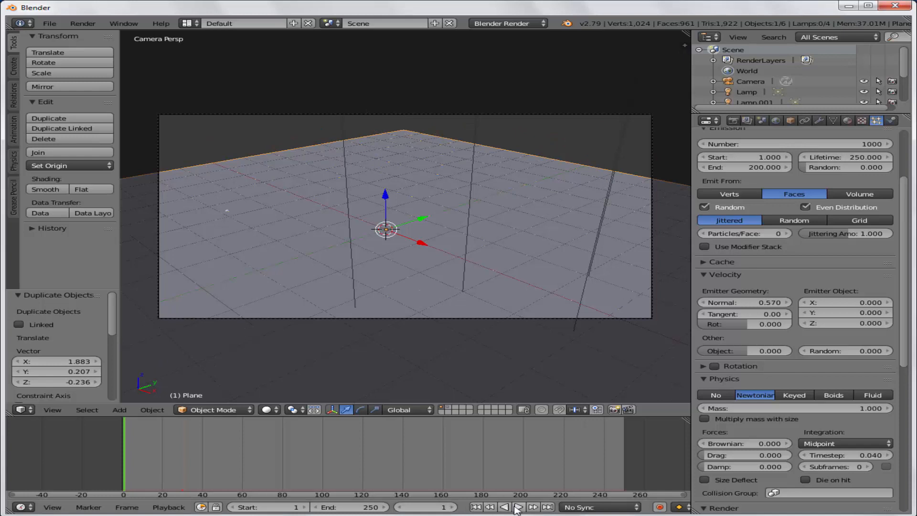
left_click(518, 507)
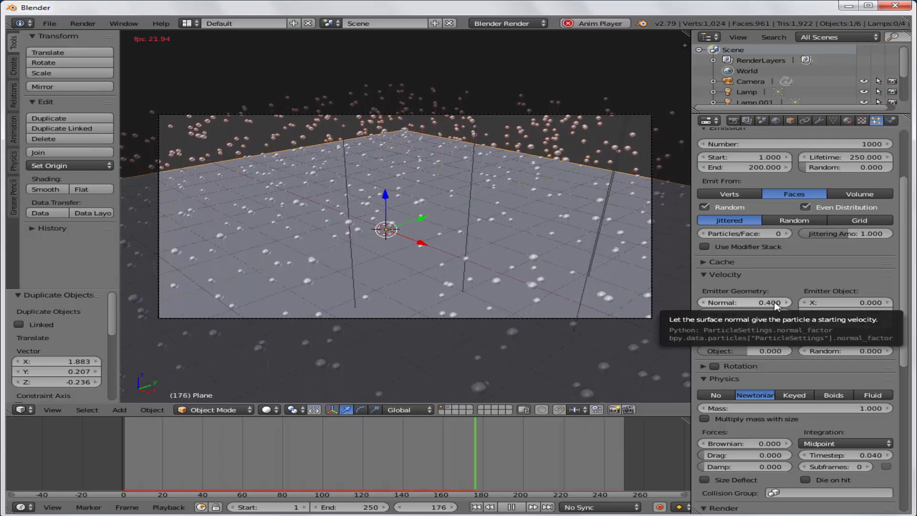
key("alt+a")
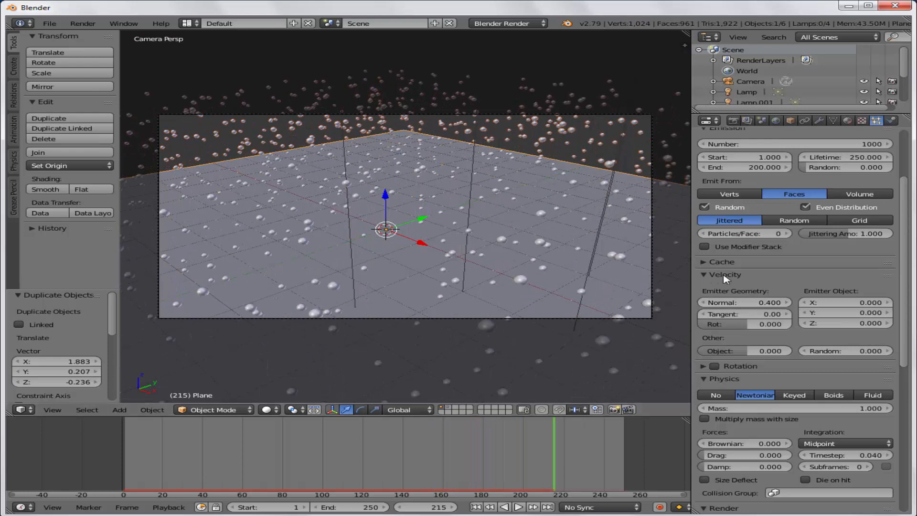
- Return the timeline to frame 1 and render the full bubble animation with the current output settings
left_click(733, 122)
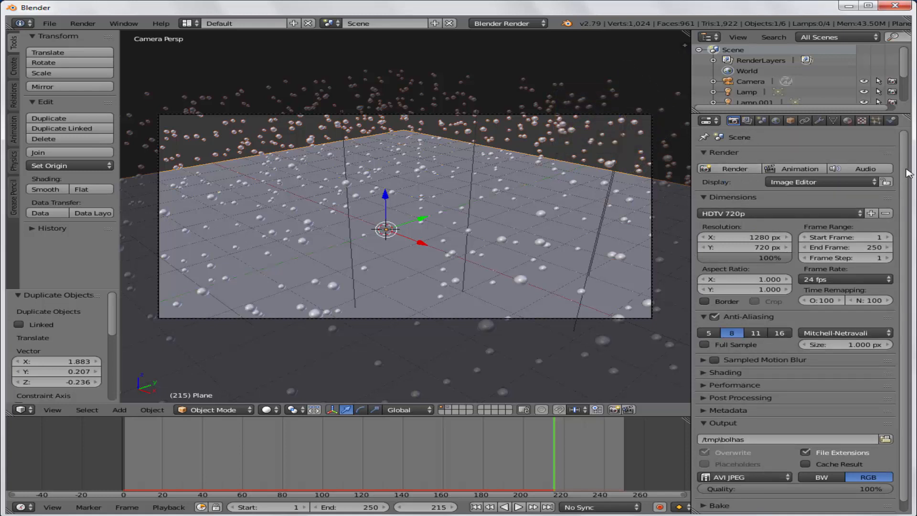
left_click(126, 444)
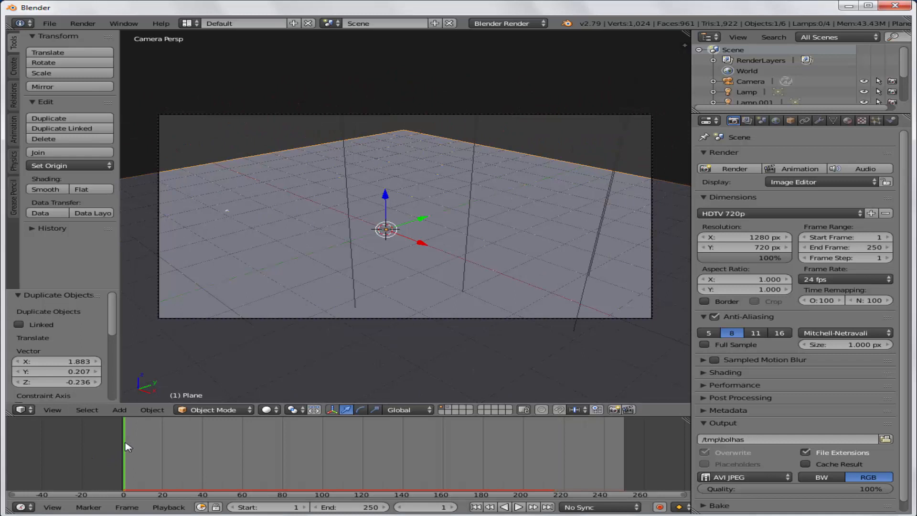
left_click(804, 170)
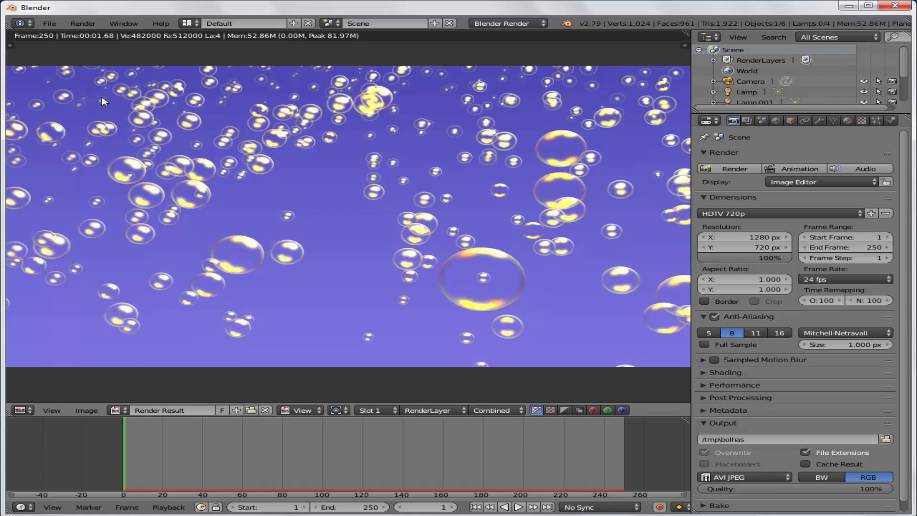
- Play back the rendered bubble animation, then close the player and the render view
left_click(84, 23)
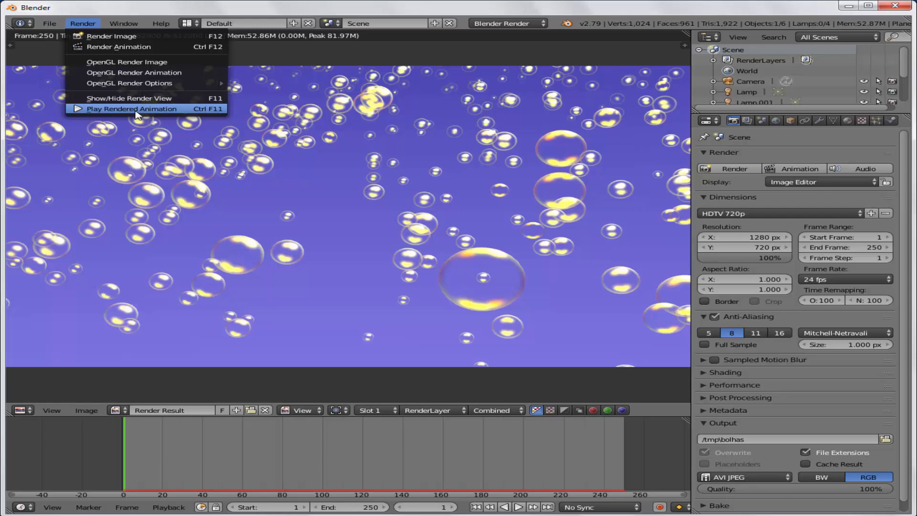
left_click(135, 111)
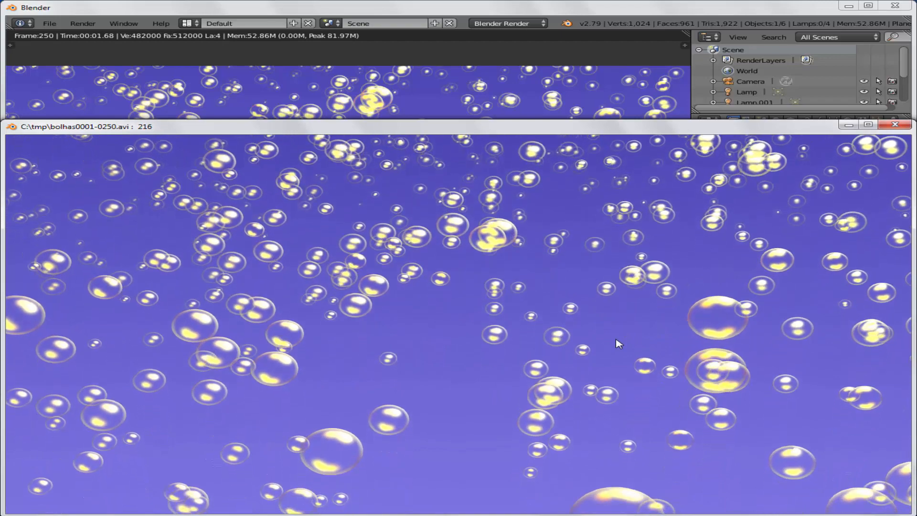
key("Escape")
key("Escape")
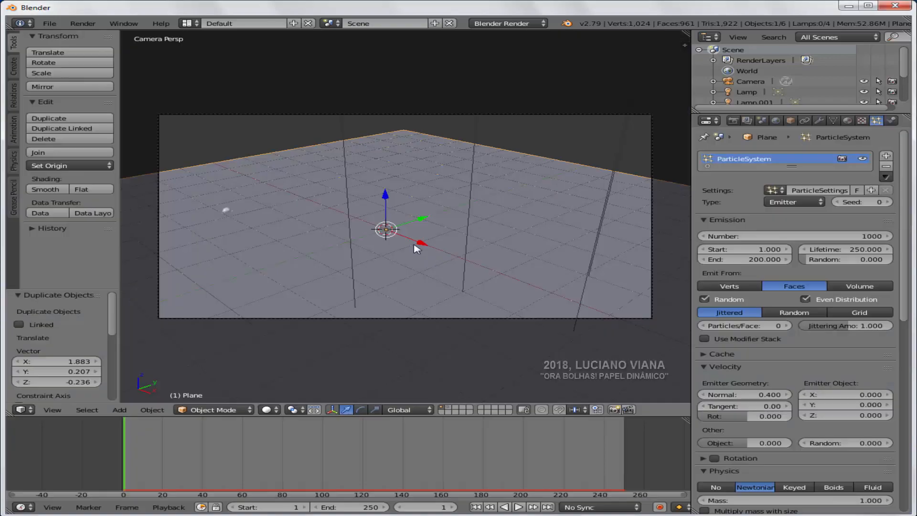